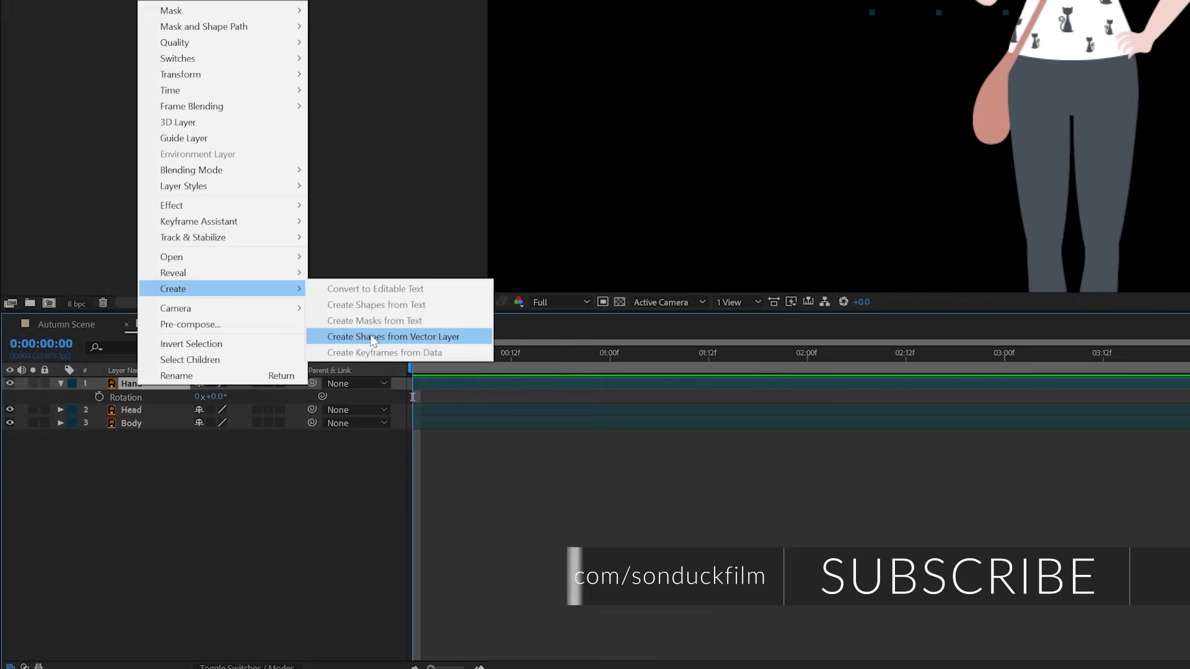
Open the Main composition of the Character Animation project, showing the woman in the office
click(374, 338)
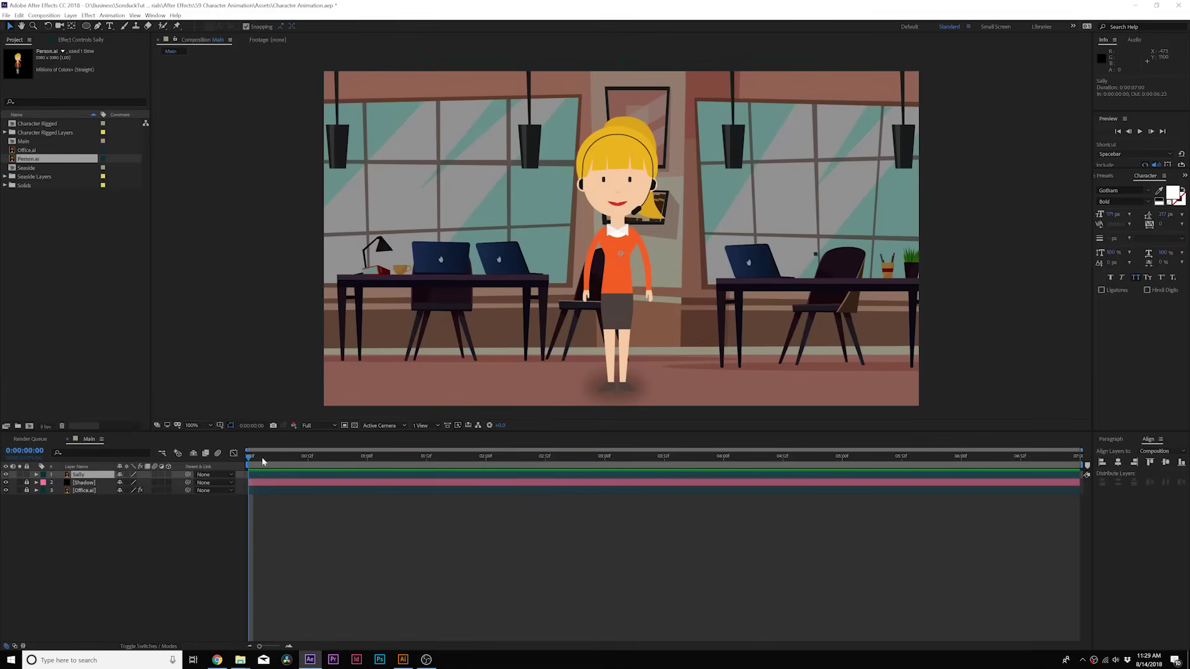
Scrub the timeline, pick the standard Puppet Pin Tool, and zoom to Sally's torso and arms
drag(263, 462, 456, 458)
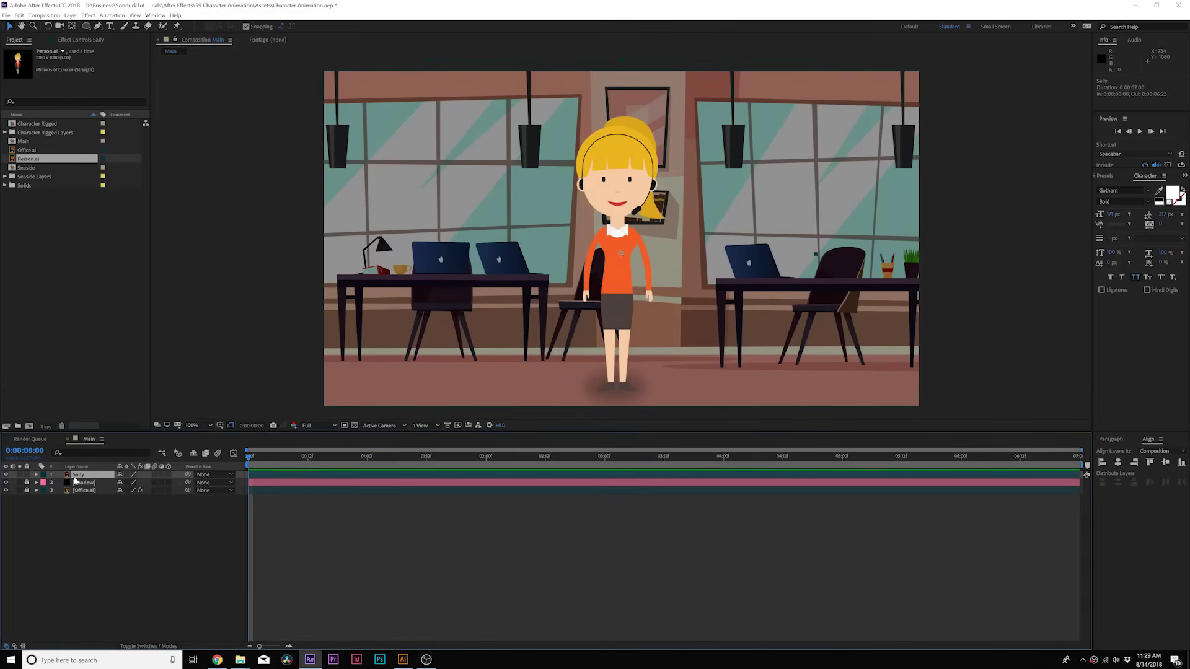
click(177, 27)
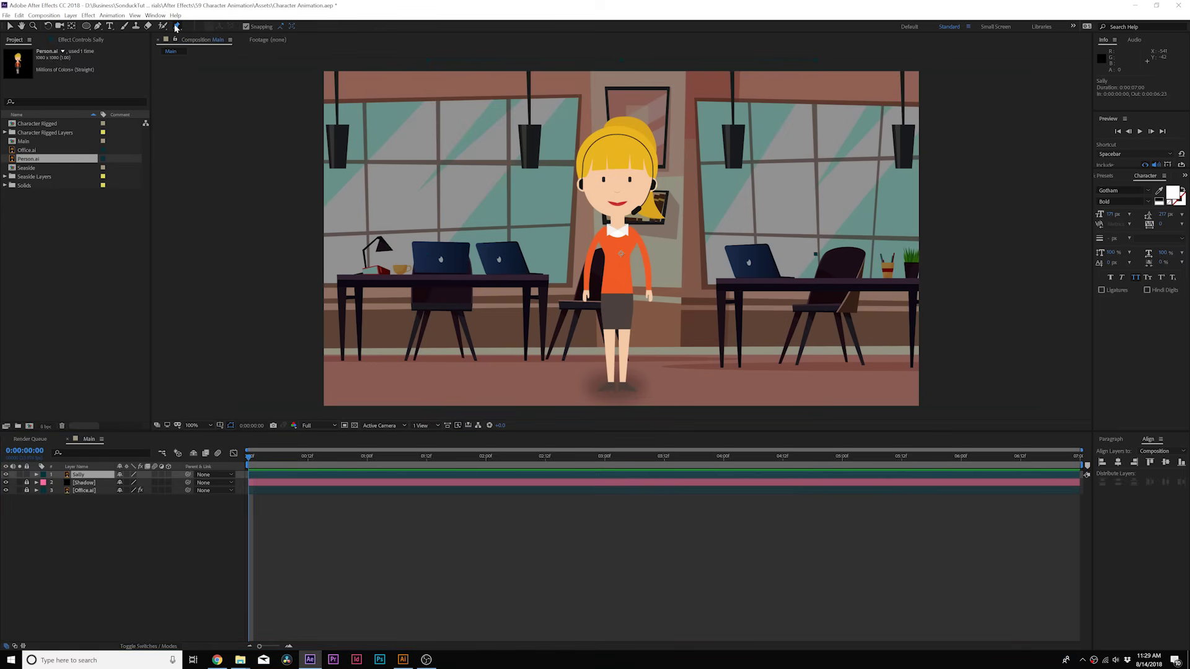
click(216, 26)
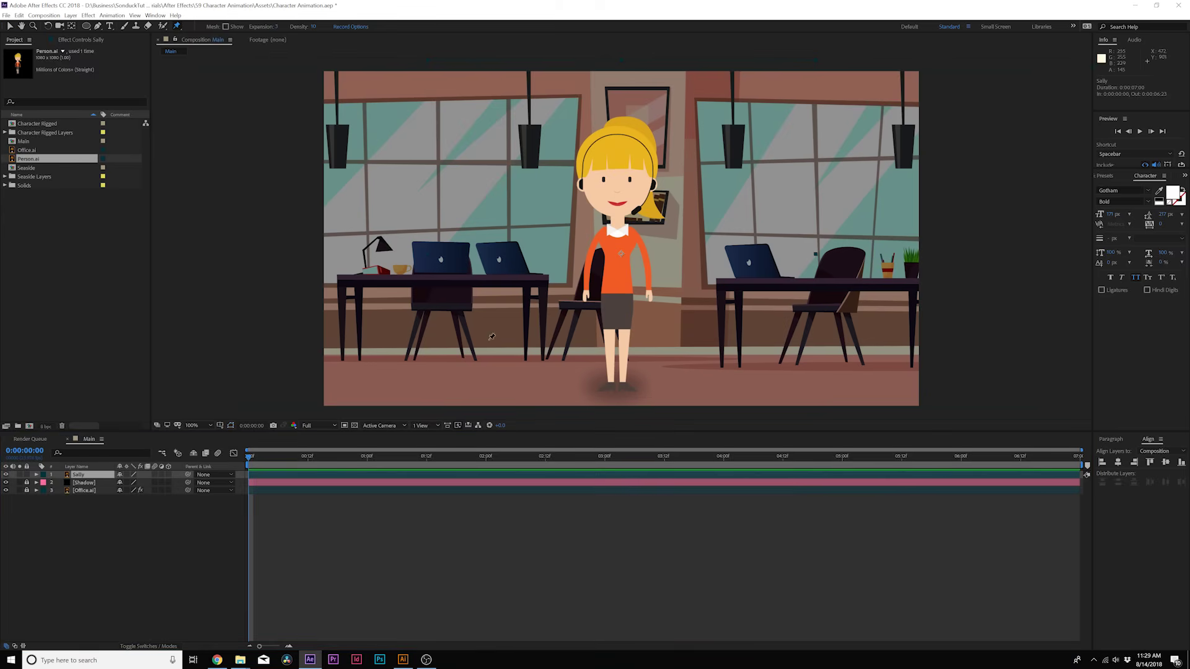
key(period)
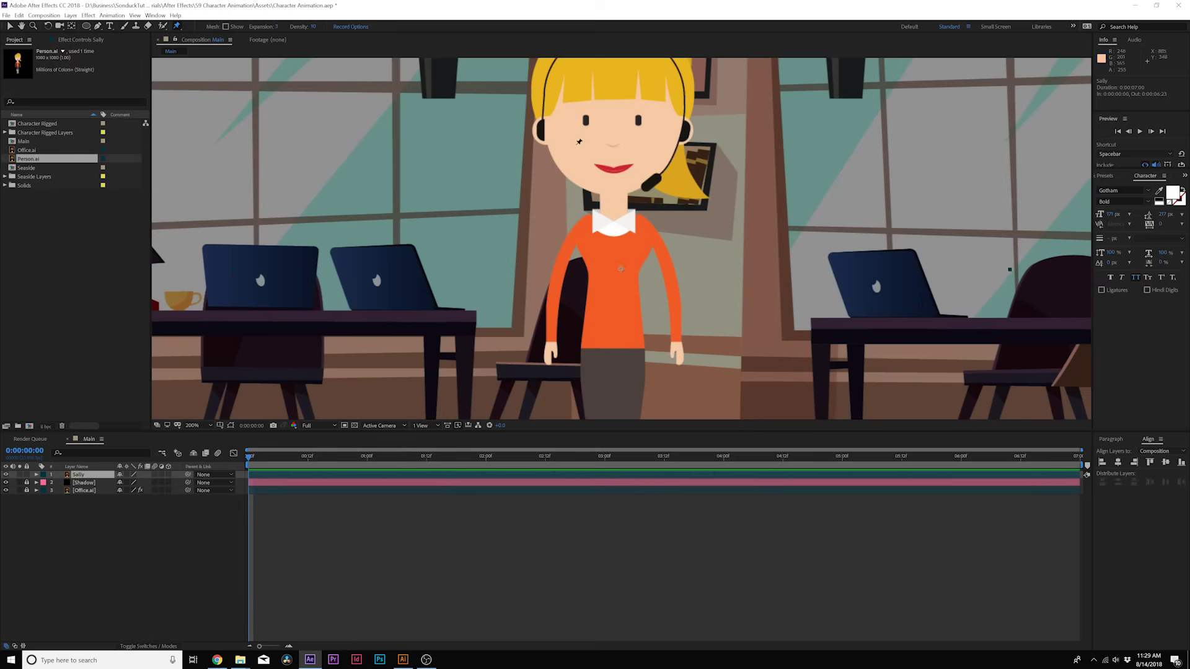
scroll(579, 142, down, 3)
scroll(578, 142, right, 3)
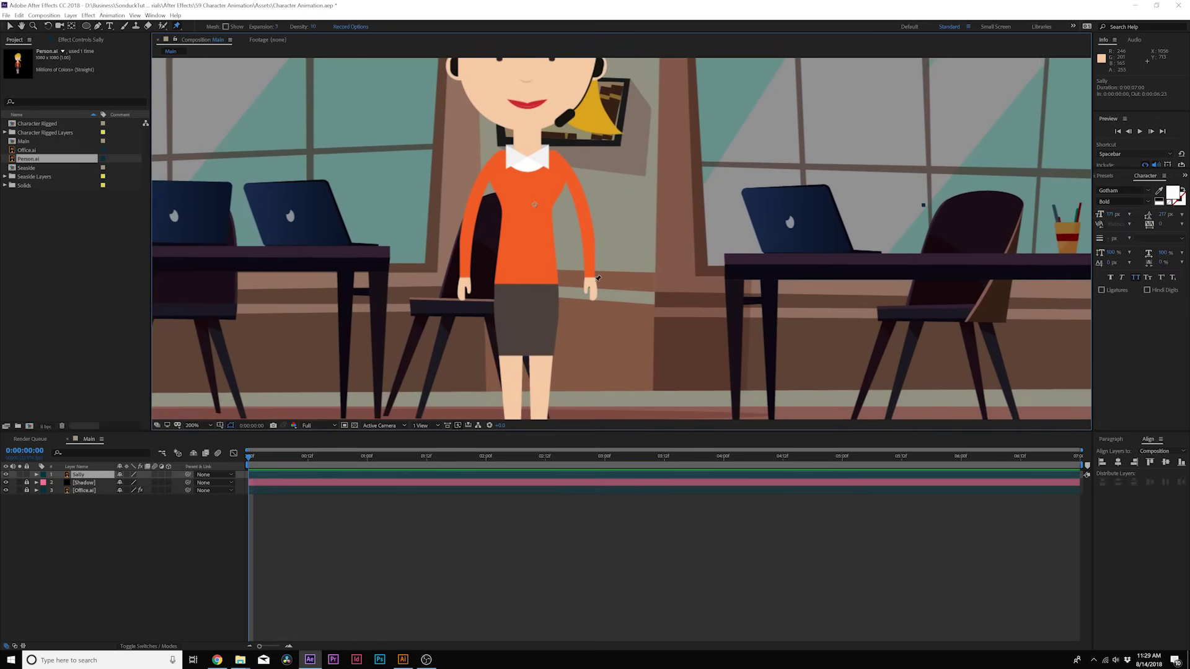
Pin the woman's right hand to create the puppet mesh, test-dragging it and undoing
click(591, 276)
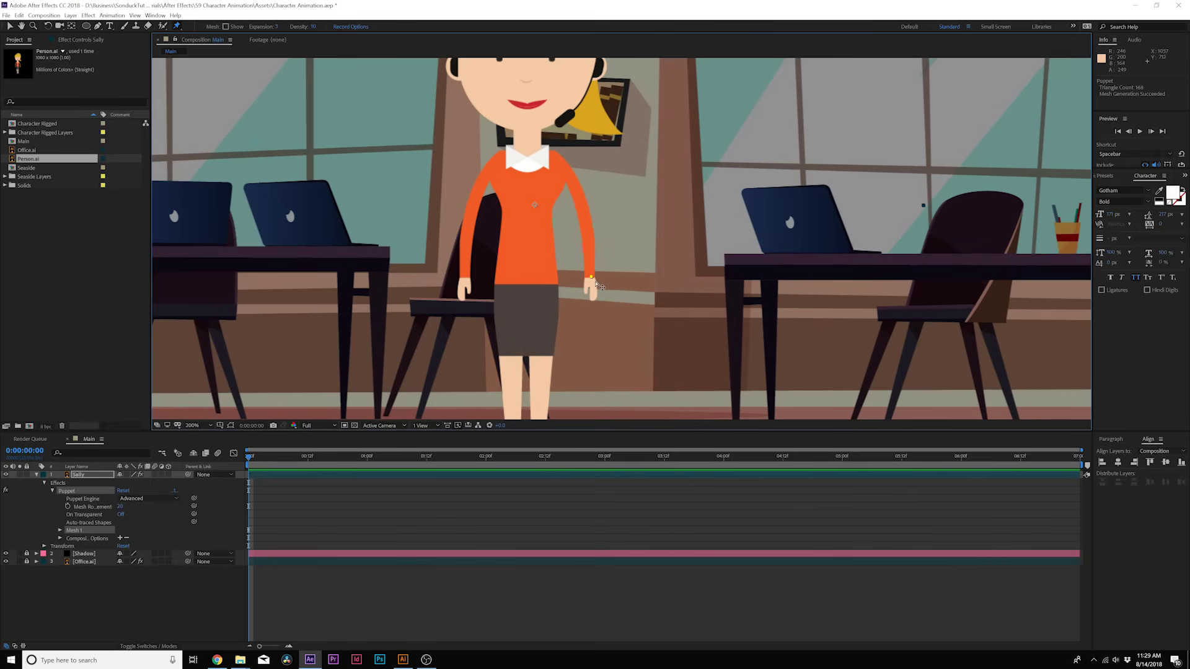
drag(606, 280, 588, 251)
key(ctrl+z)
key(comma)
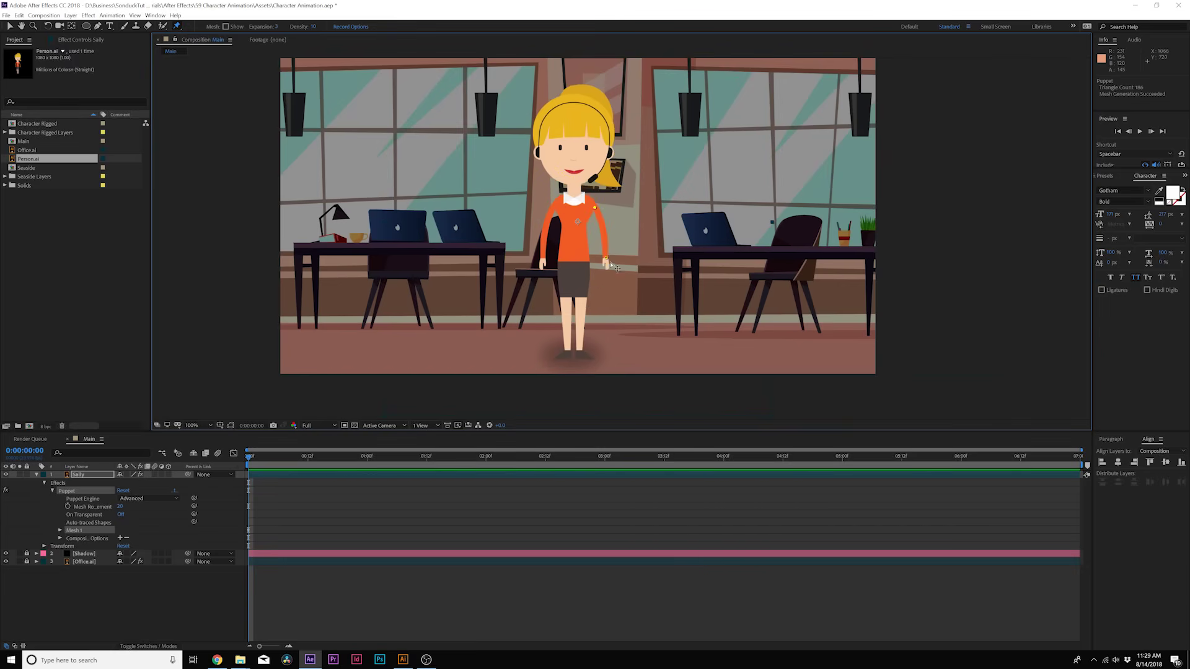
drag(616, 264, 598, 247)
key(ctrl+z)
Add pins at her waist hand, leg, head and ponytail, then test-swing the arm
click(585, 266)
click(584, 296)
drag(608, 263, 635, 247)
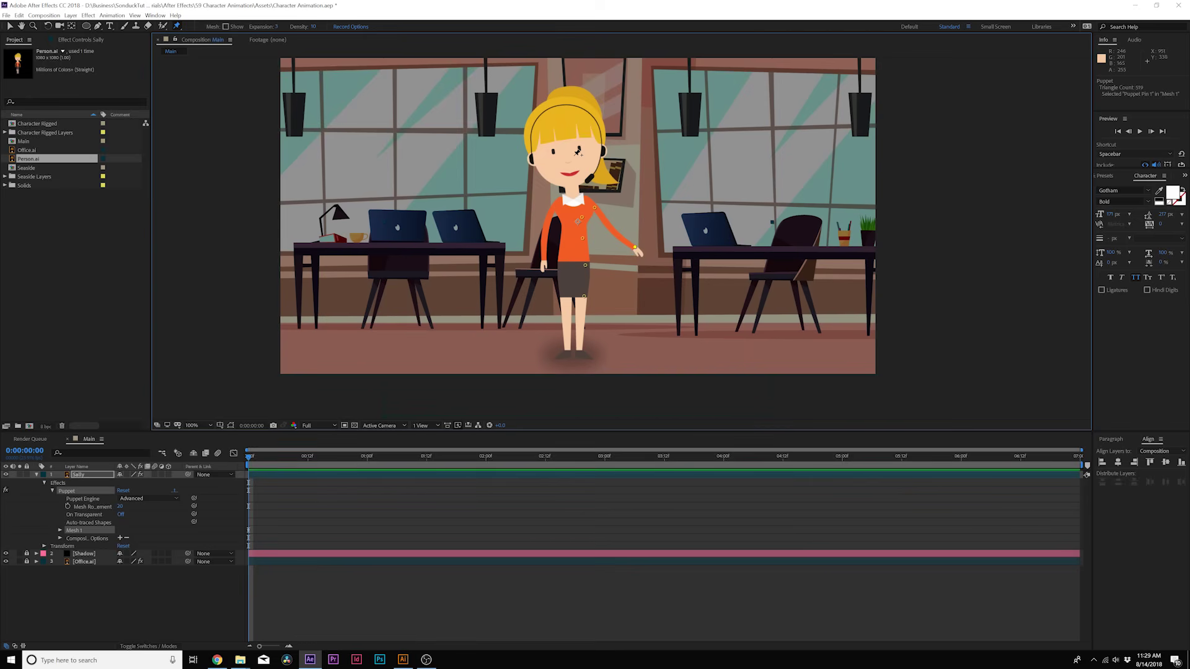
drag(584, 162, 586, 169)
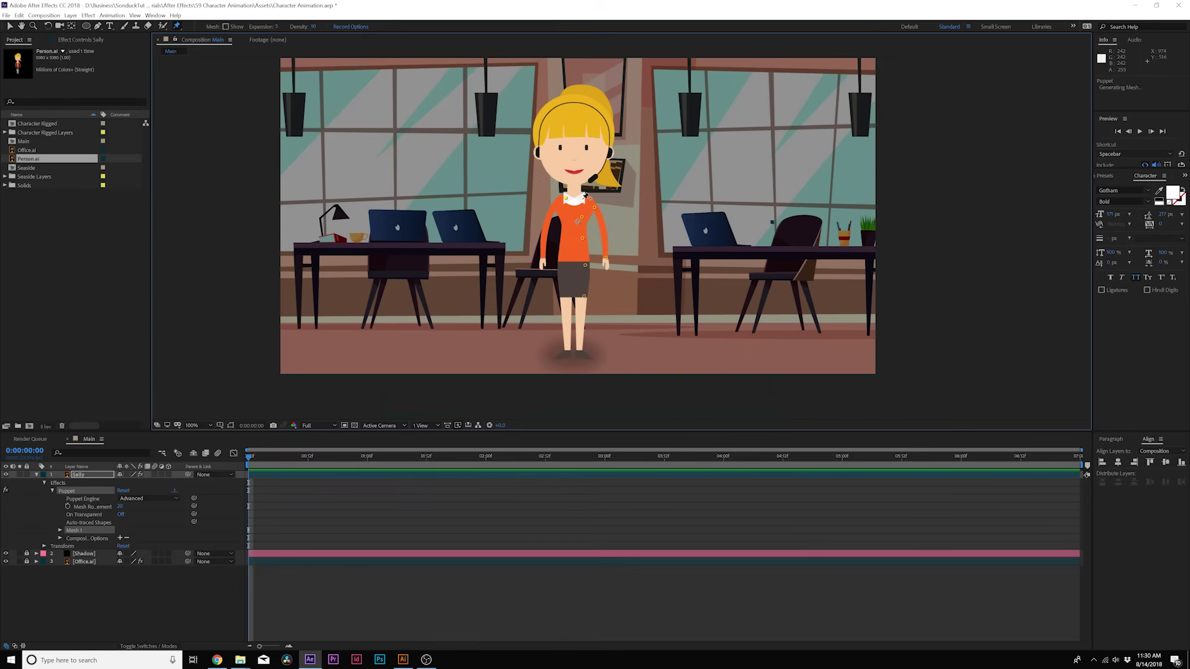
click(616, 178)
mouse_move(612, 260)
mouse_down()
mouse_move(647, 206)
mouse_move(635, 270)
mouse_move(621, 165)
mouse_move(607, 268)
mouse_move(635, 198)
mouse_move(615, 167)
mouse_move(602, 274)
mouse_up()
List the puppet pins under Mesh 1 and select the pins at both hands
click(60, 531)
click(606, 260)
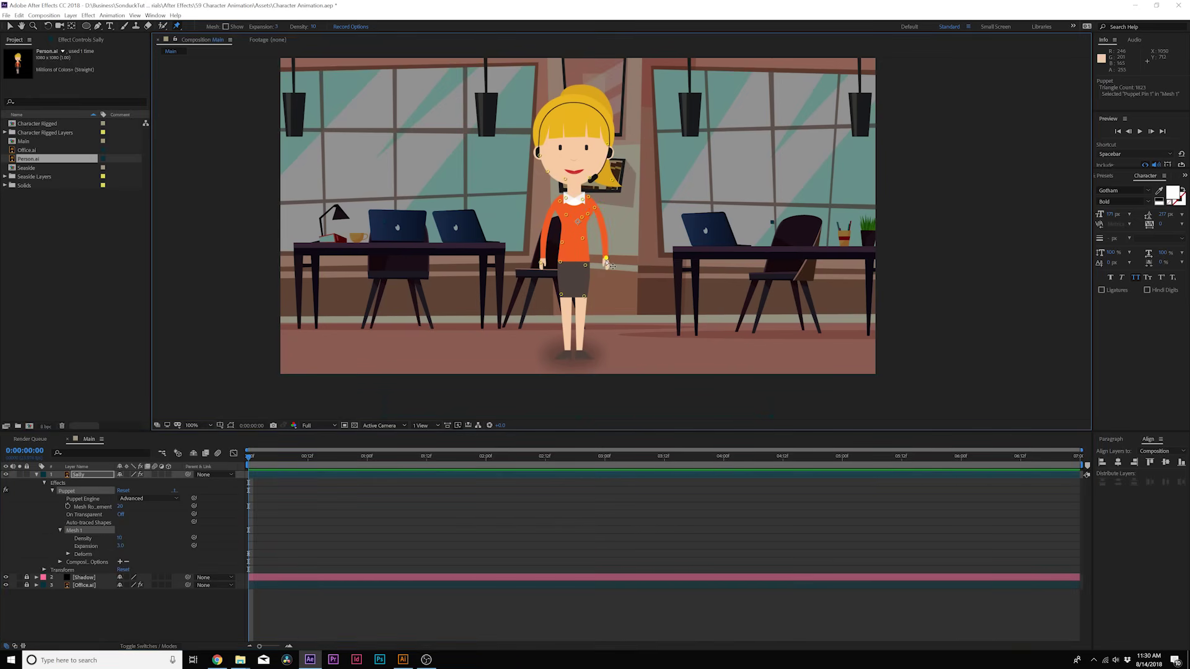
click(69, 555)
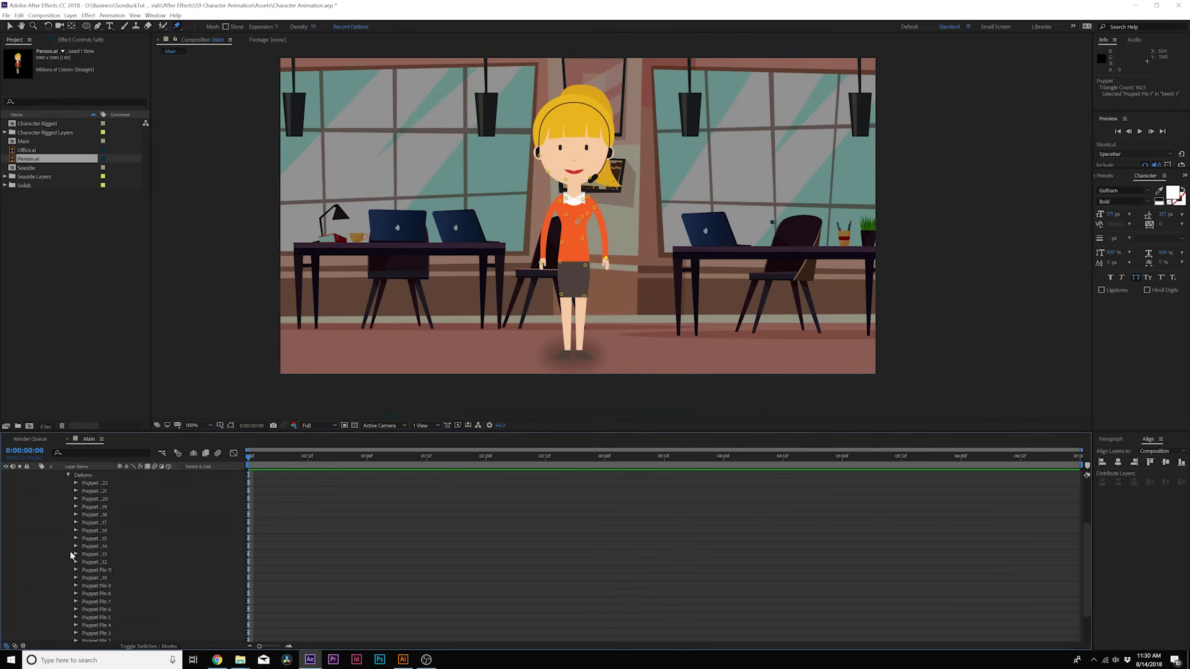
scroll(72, 556, down, 3)
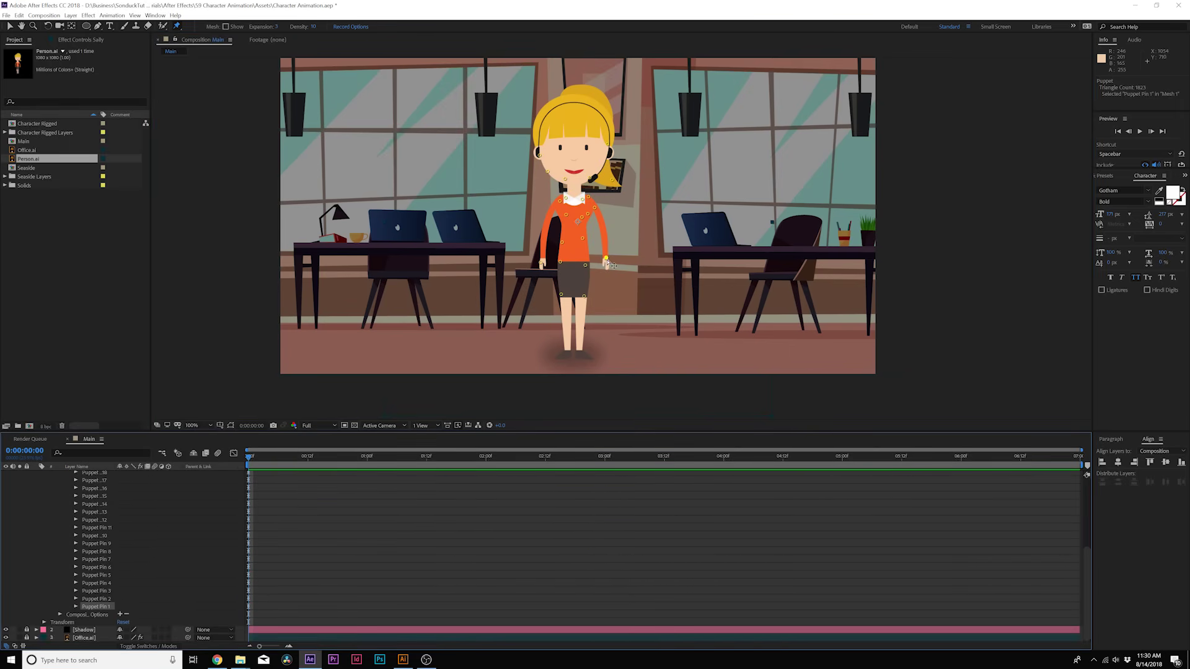
click(541, 263)
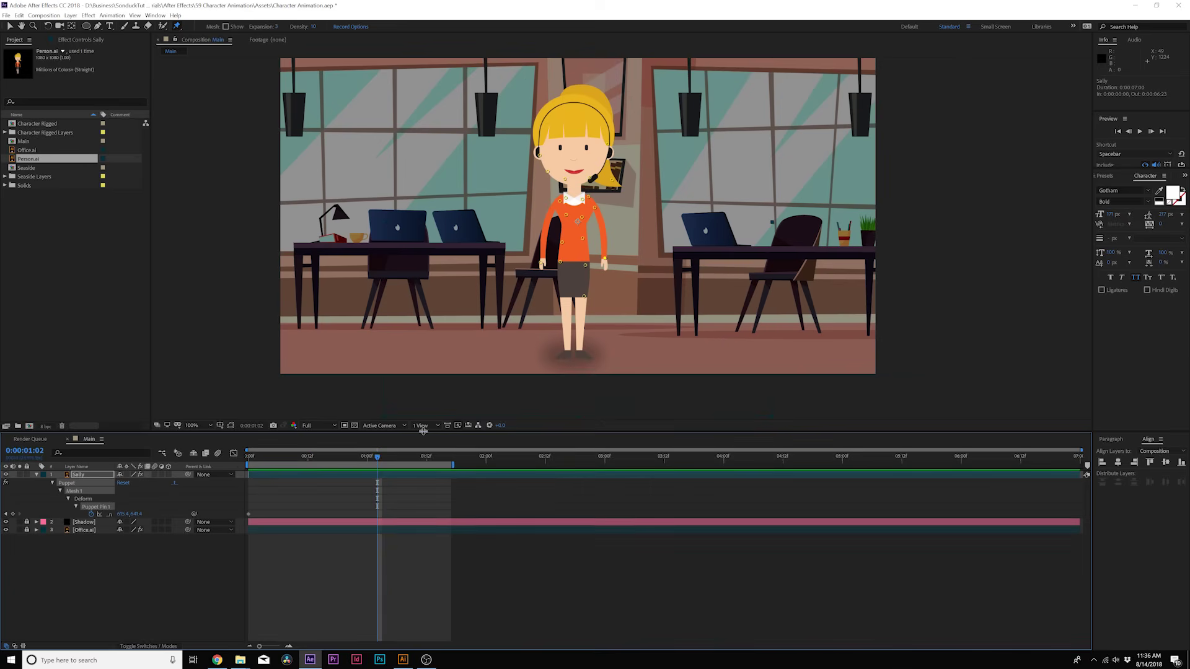
Drag the hand pin to bend the arm onto the hip, then compare with the start pose
drag(605, 261, 595, 263)
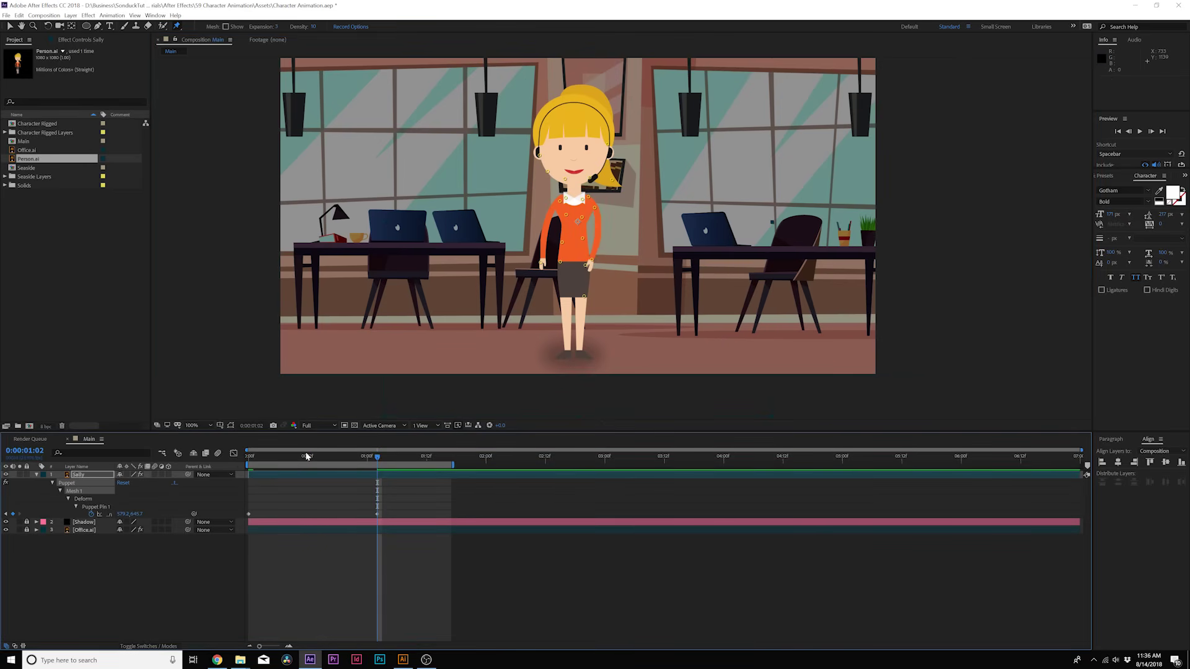
drag(309, 460, 372, 462)
key(period)
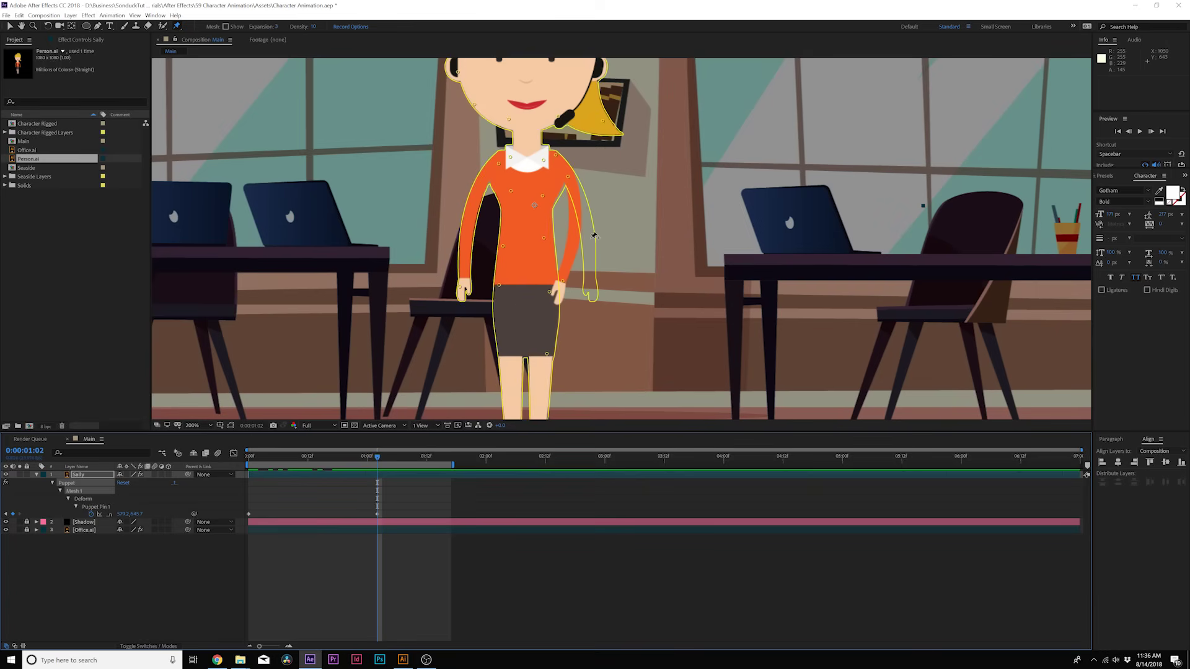
key(Home)
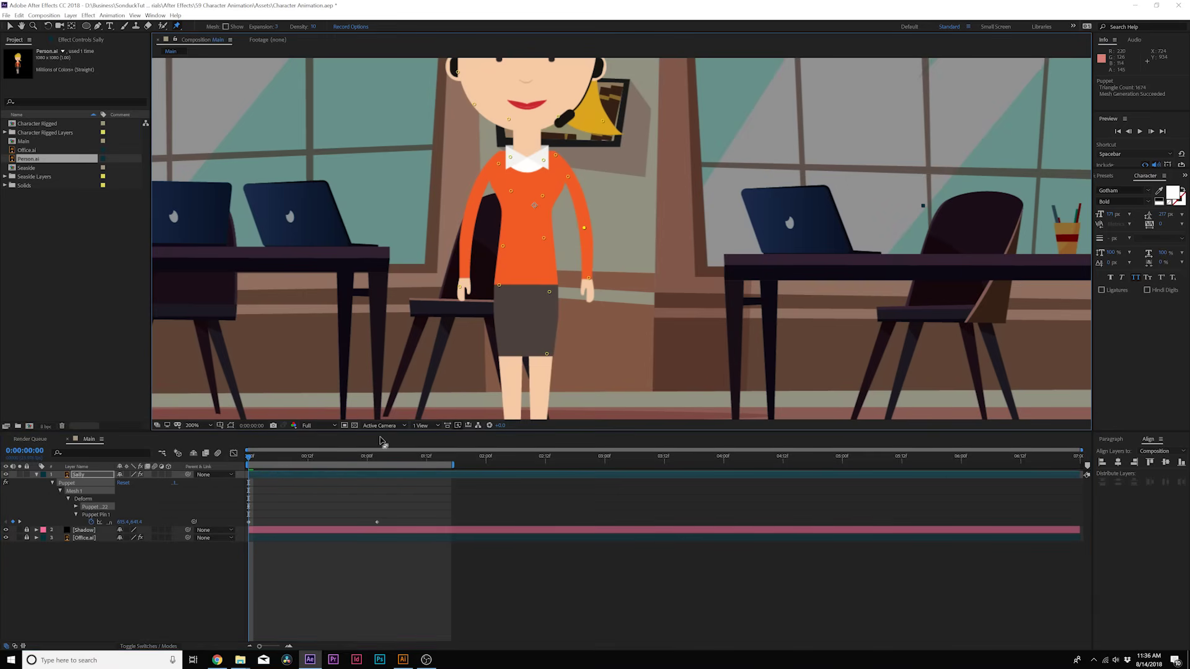
Refine a bent-arm pin at its keyframe and preview, checking the pose at 0:00:00:05
key(k)
drag(587, 228, 599, 229)
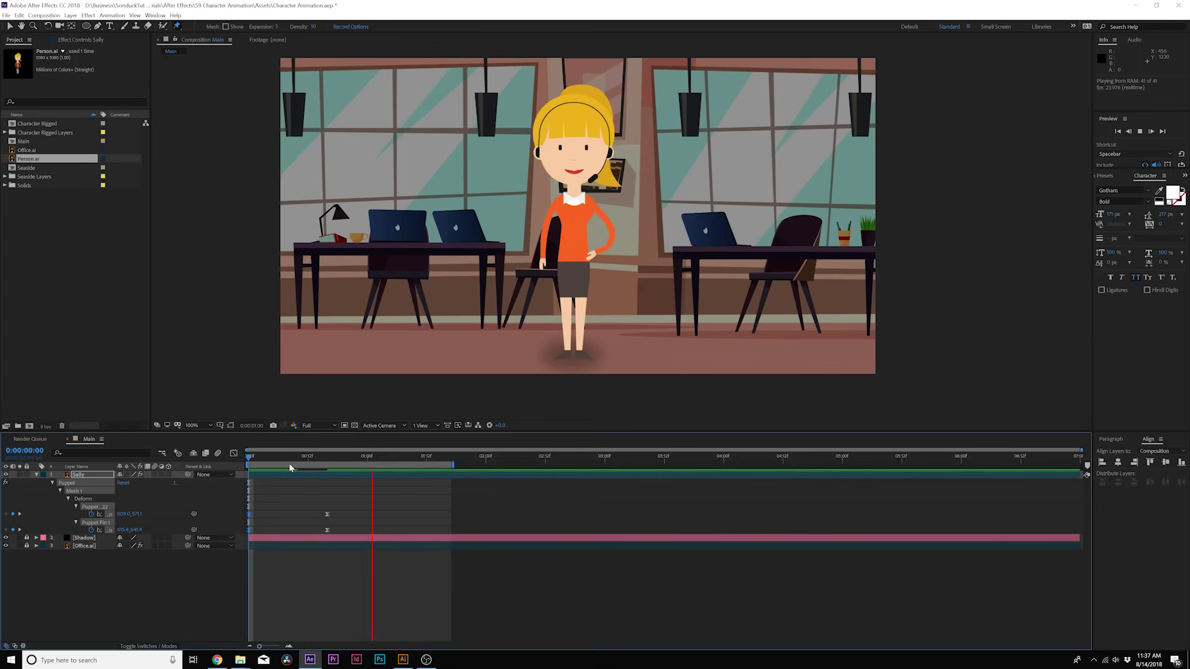
key(space)
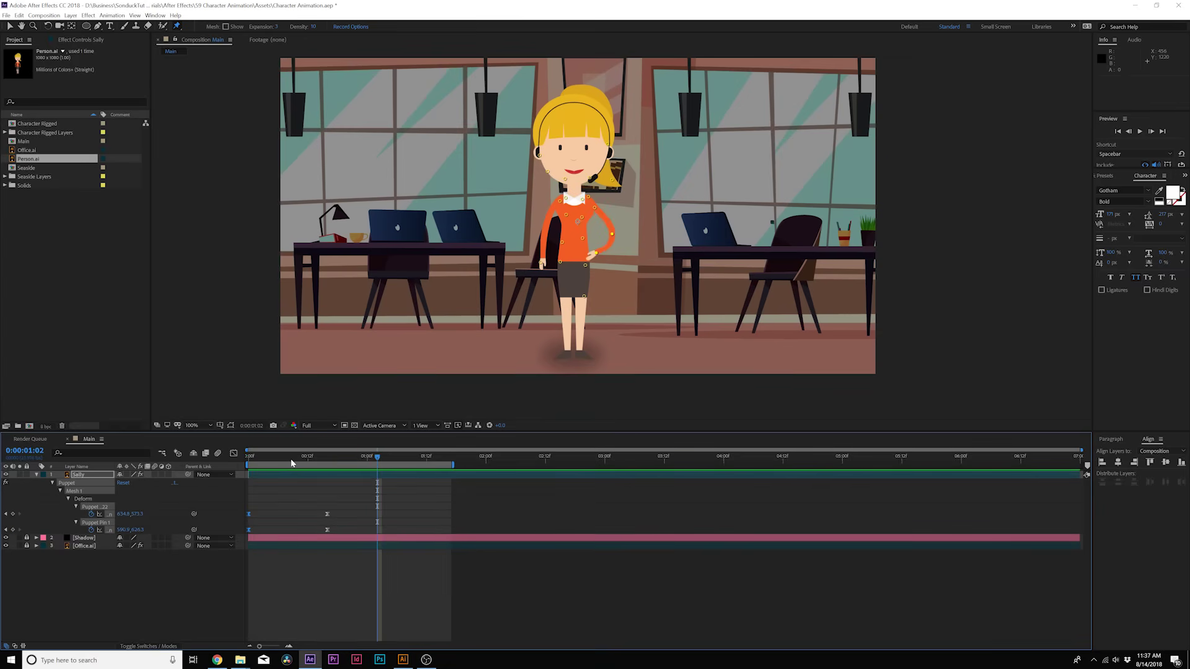
click(273, 461)
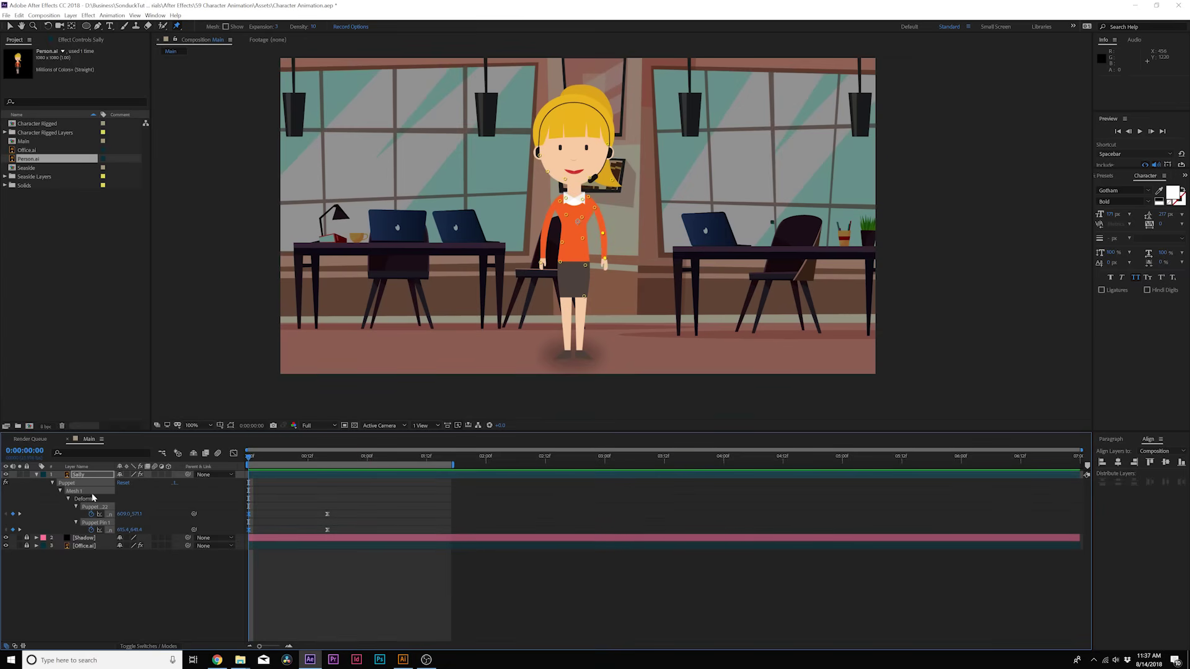
Stop playback at 0:00:00:05 and select Sally's Mesh 1 to show its pins
click(91, 476)
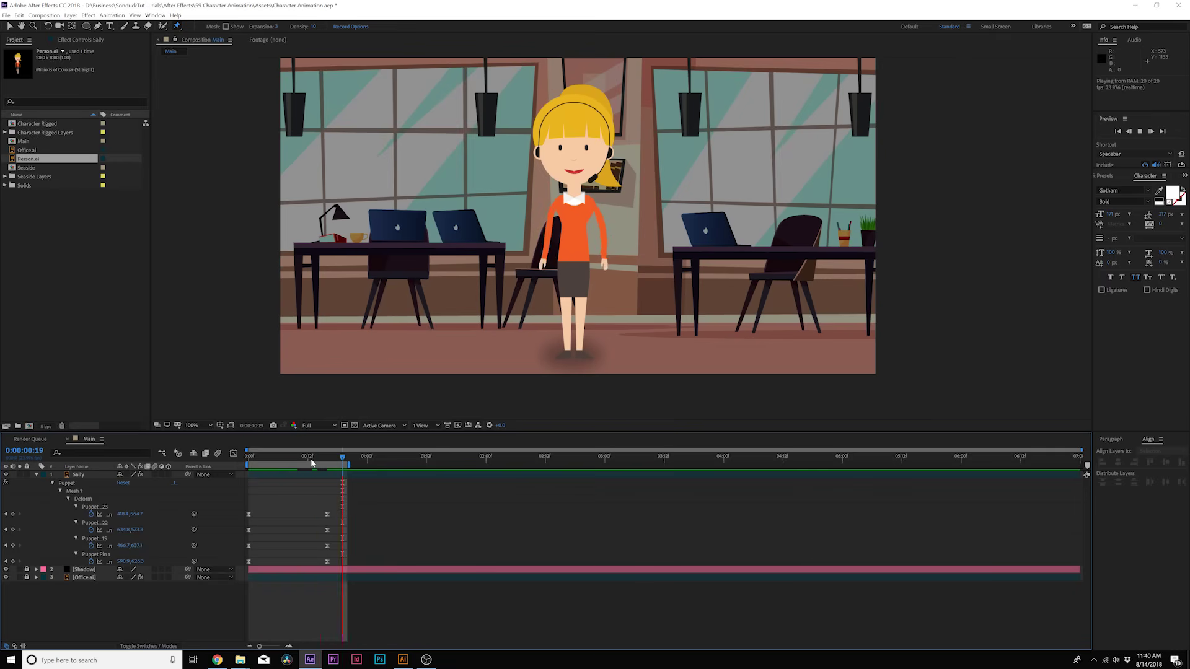
key(space)
drag(279, 461, 273, 462)
click(78, 475)
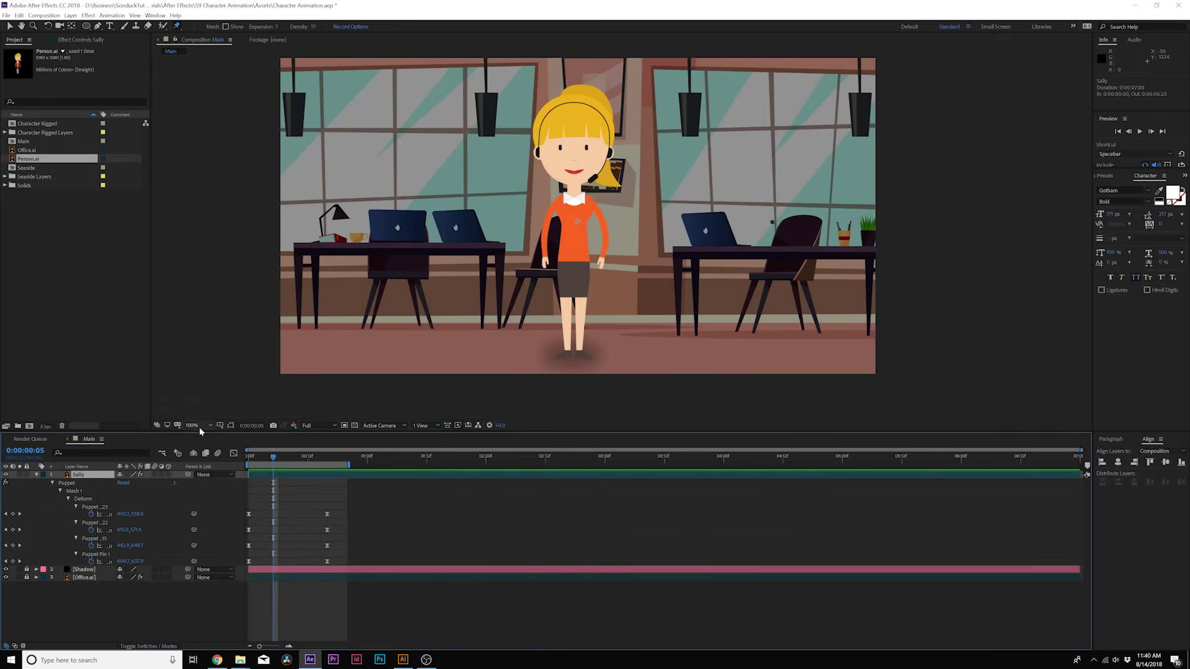
click(74, 491)
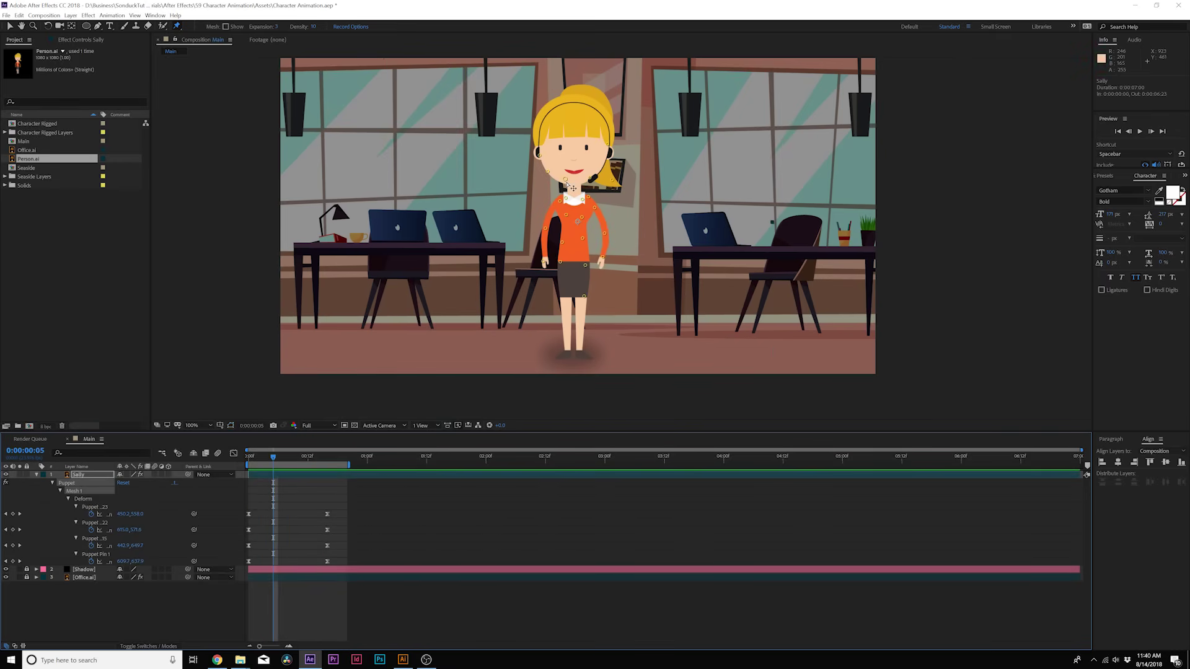
Add a face pin, keyframe the head tilting sideways at frame 17, and preview
click(547, 174)
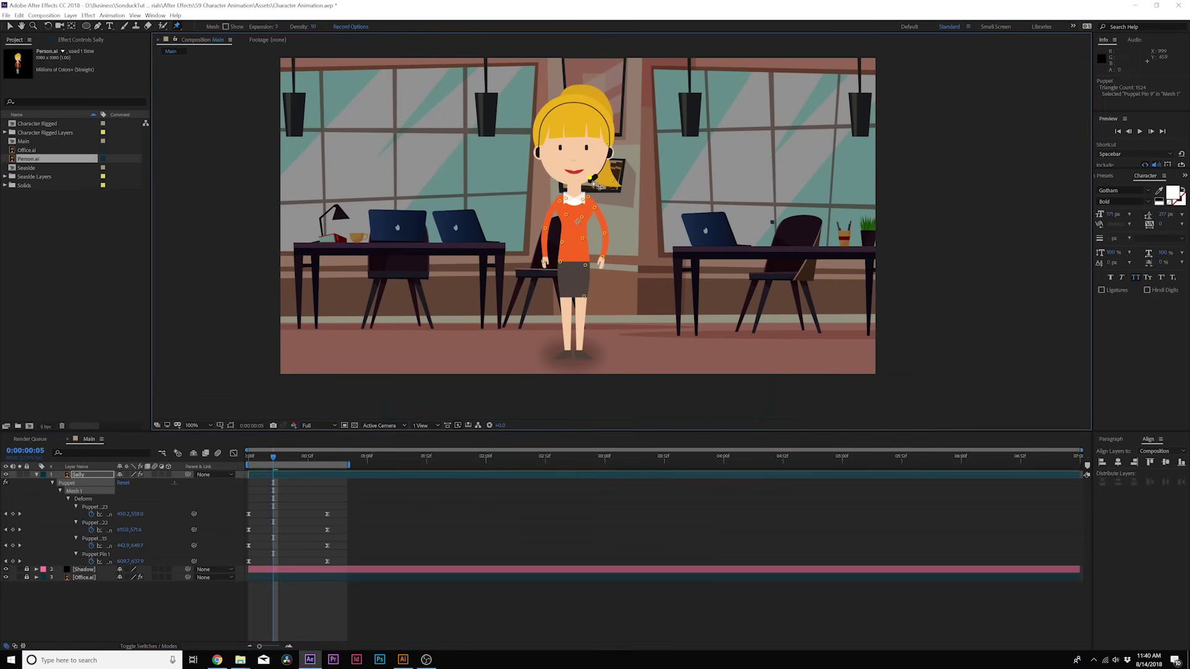
click(579, 149)
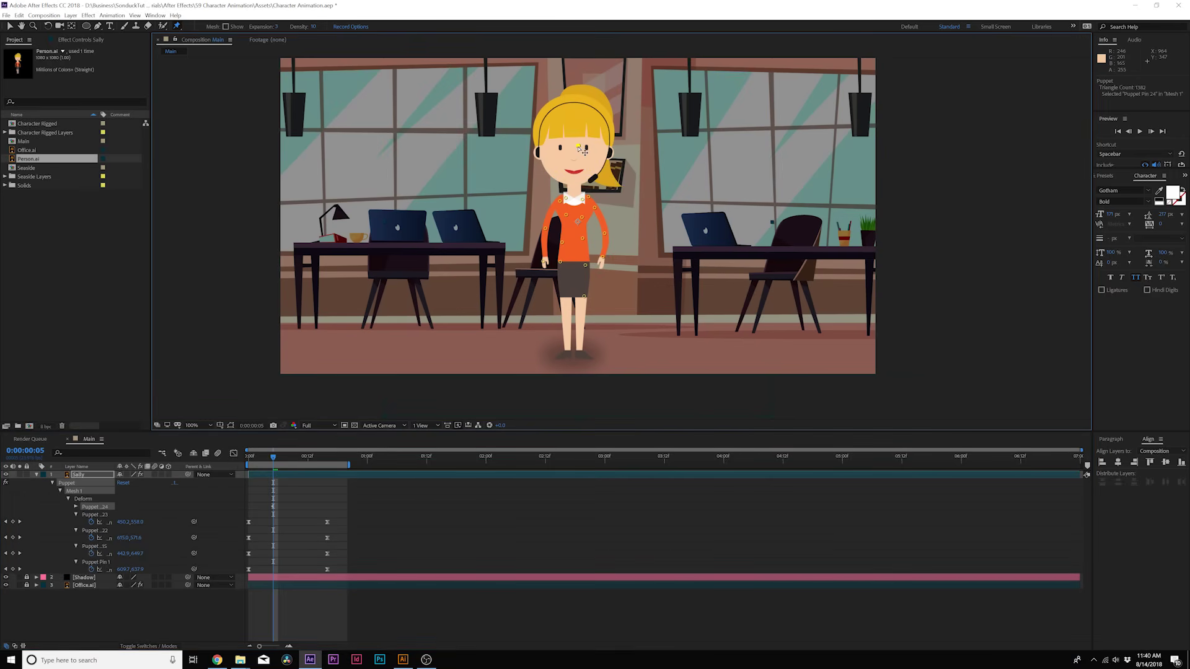
key(ctrl+z)
click(76, 507)
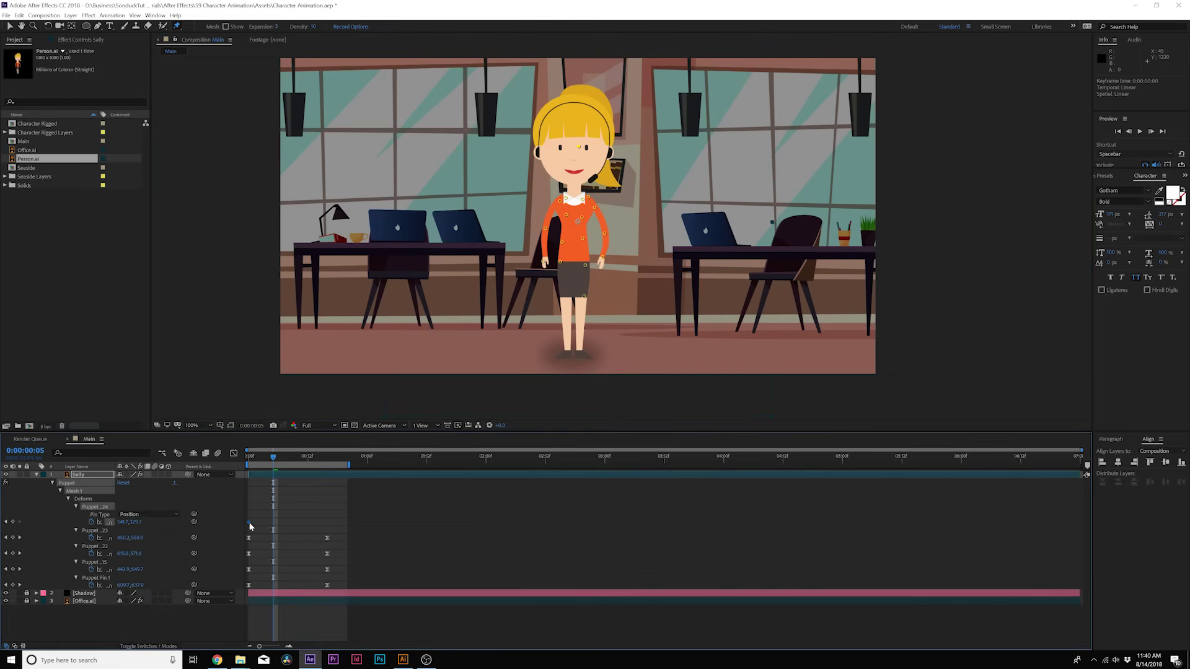
click(329, 462)
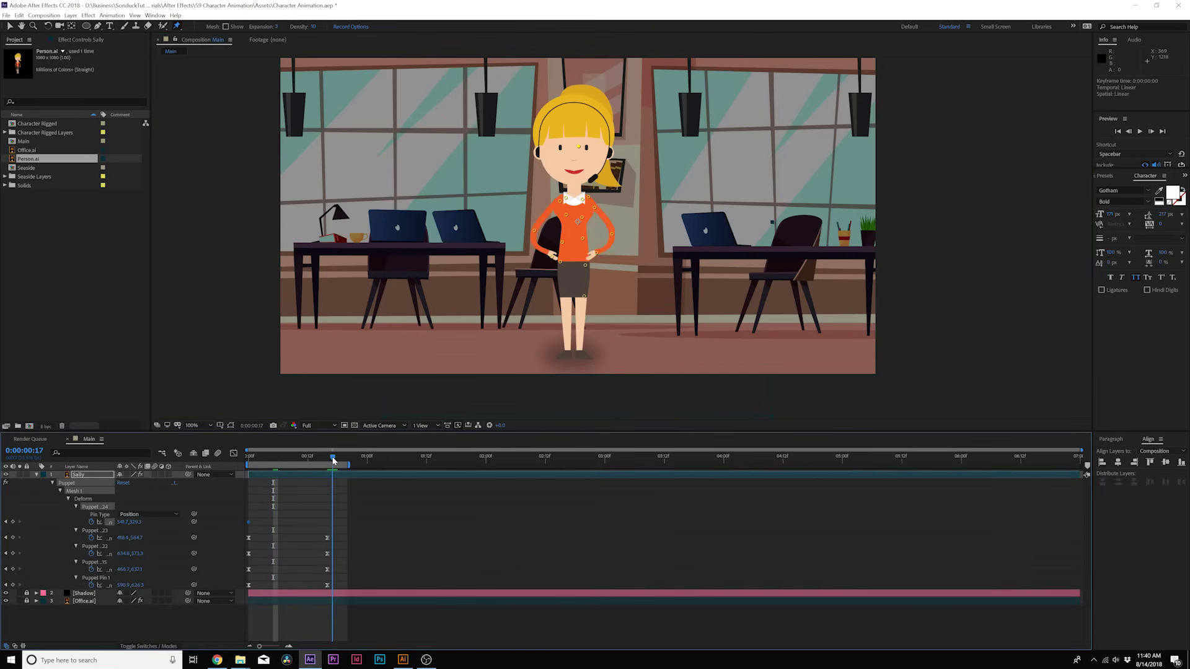
drag(581, 149, 593, 157)
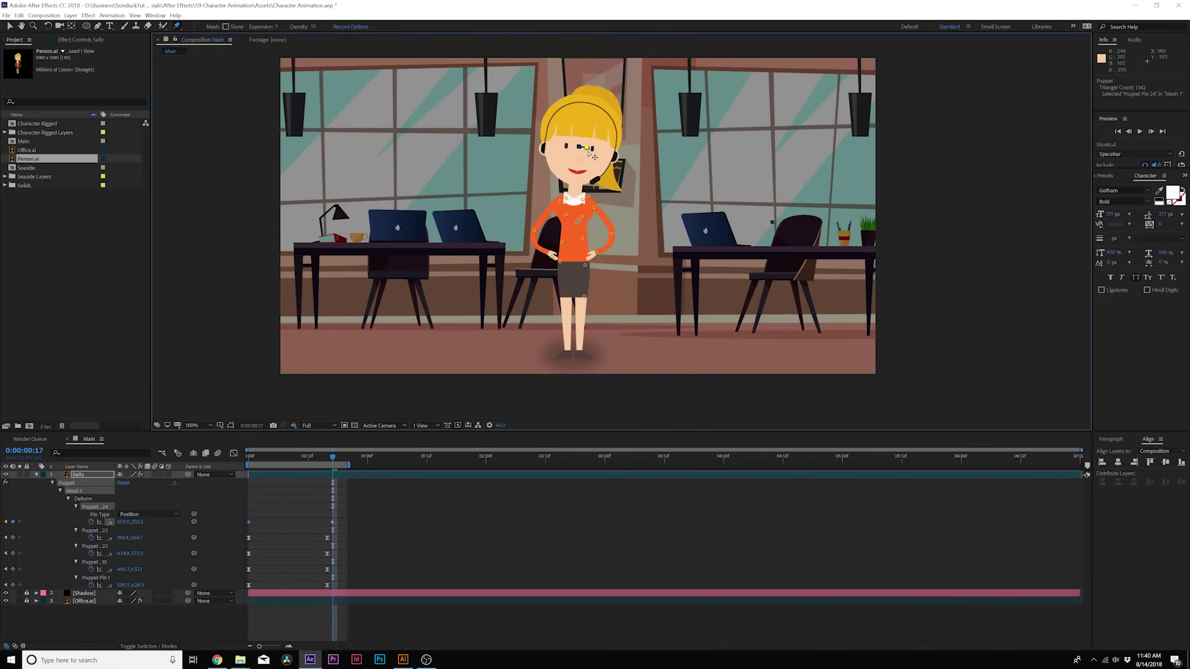
key(space)
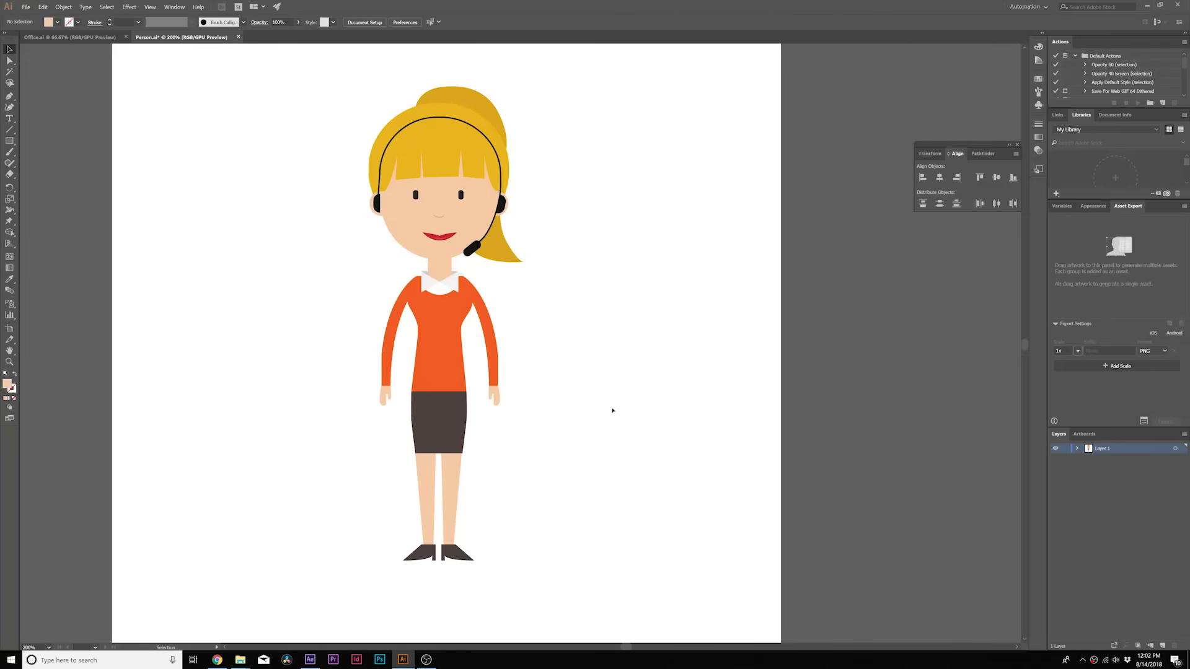
Isolate the right sleeve and confirm it pulls away from the figure, then undo
drag(494, 184, 249, 576)
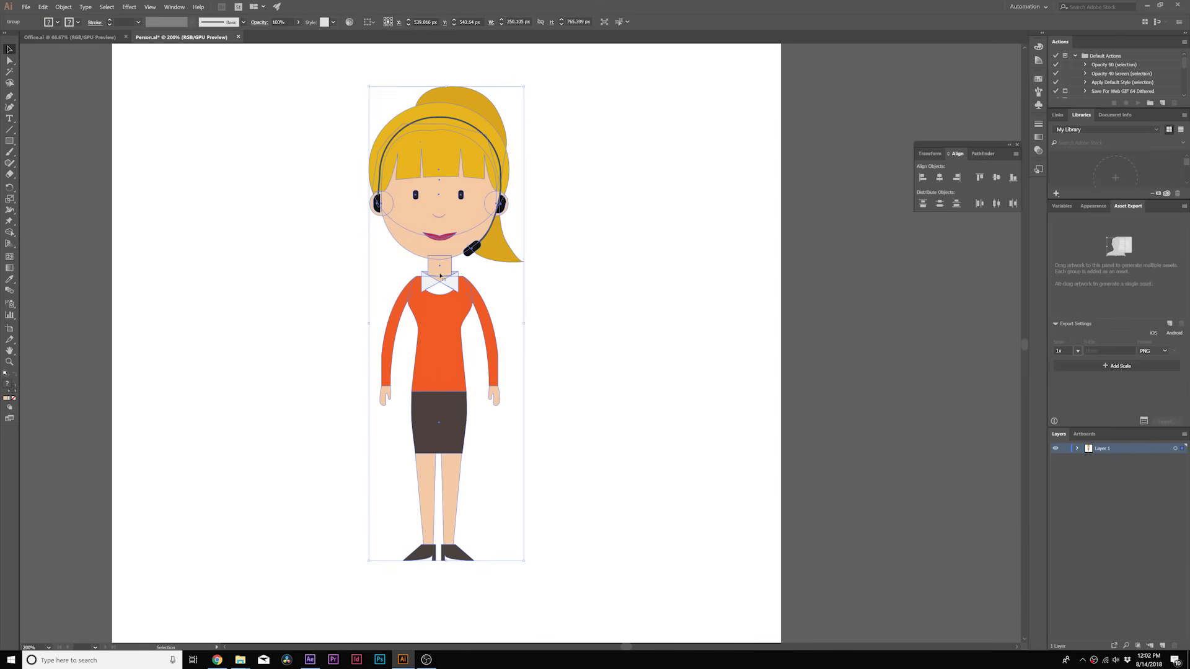
click(617, 321)
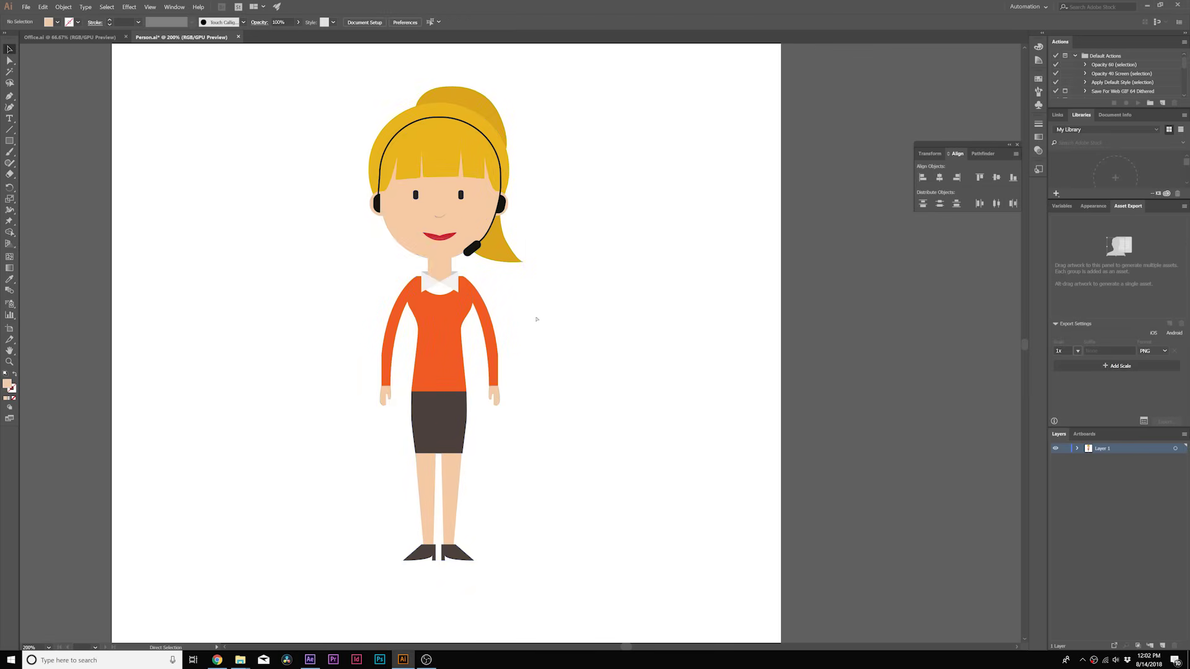
click(487, 326)
key(ctrl+equal)
key(ctrl+equal)
key(ctrl+equal)
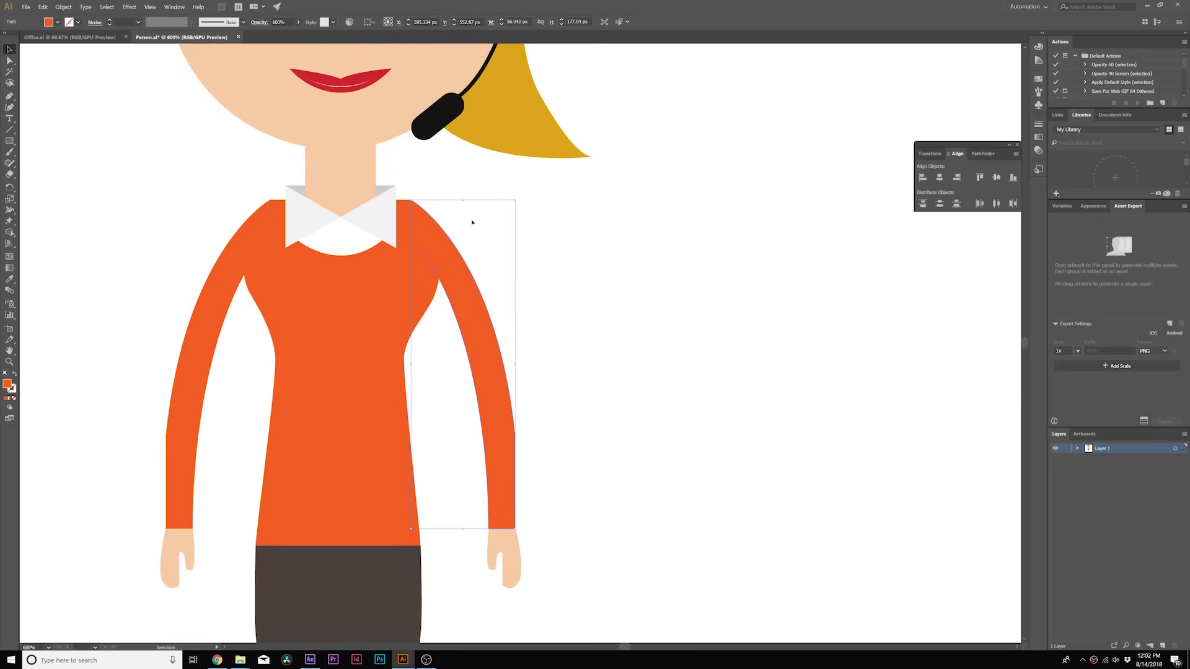
drag(488, 357, 809, 289)
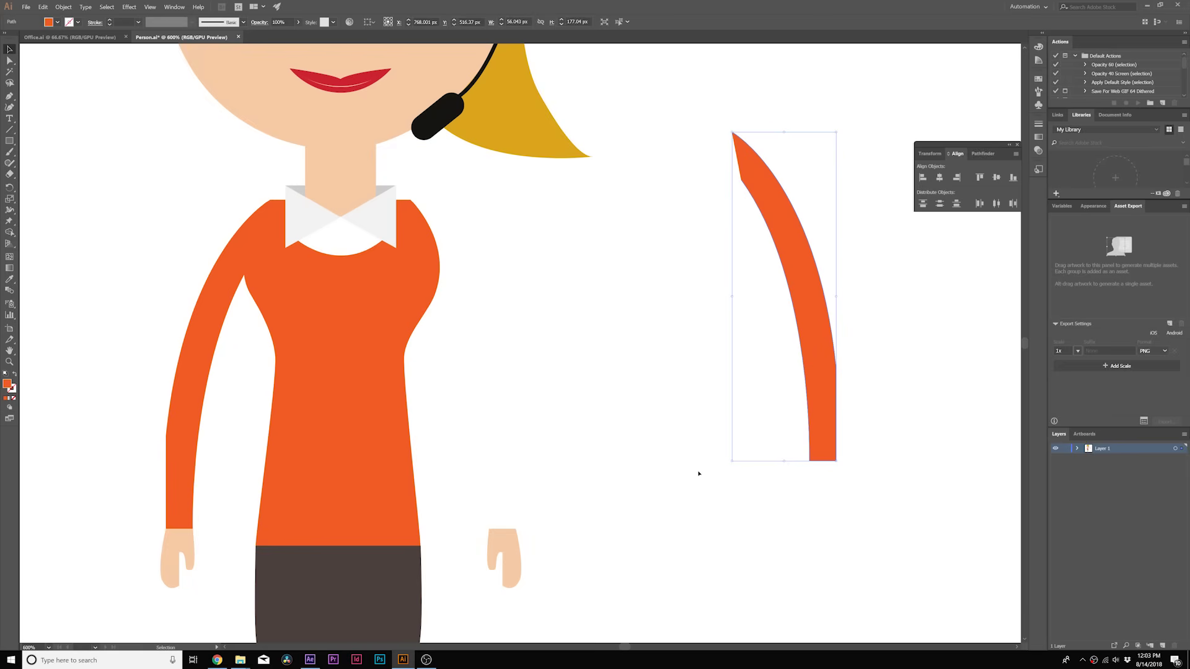
key(a)
key(ctrl+z)
key(v)
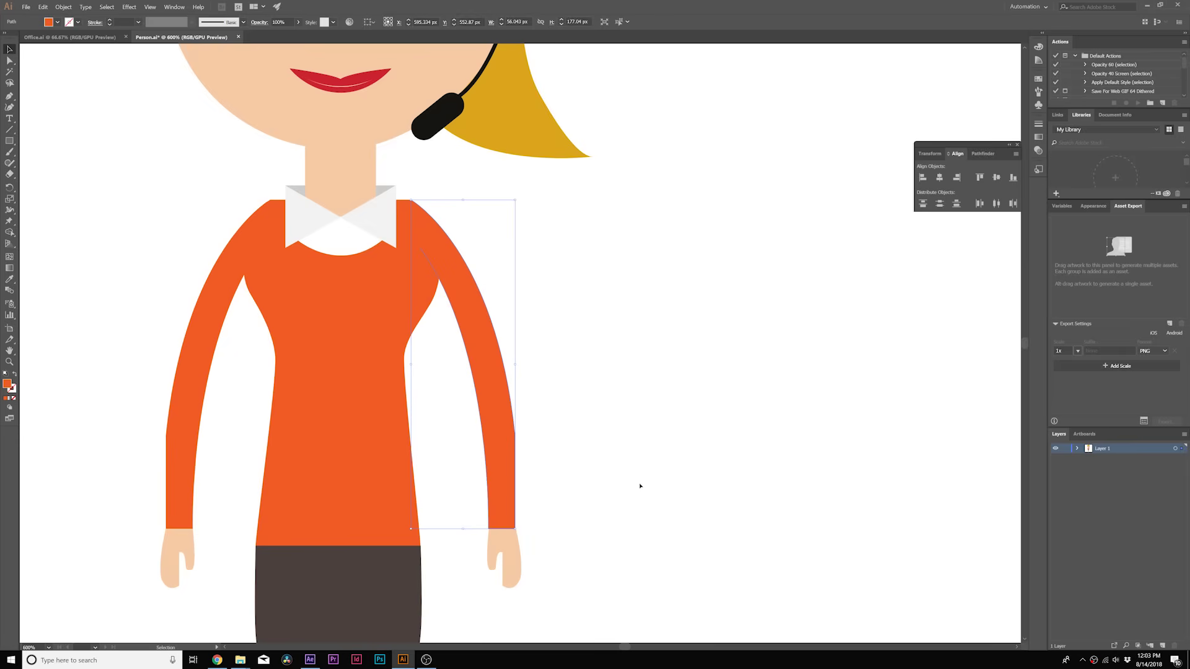
key(ctrl+minus)
key(ctrl+minus)
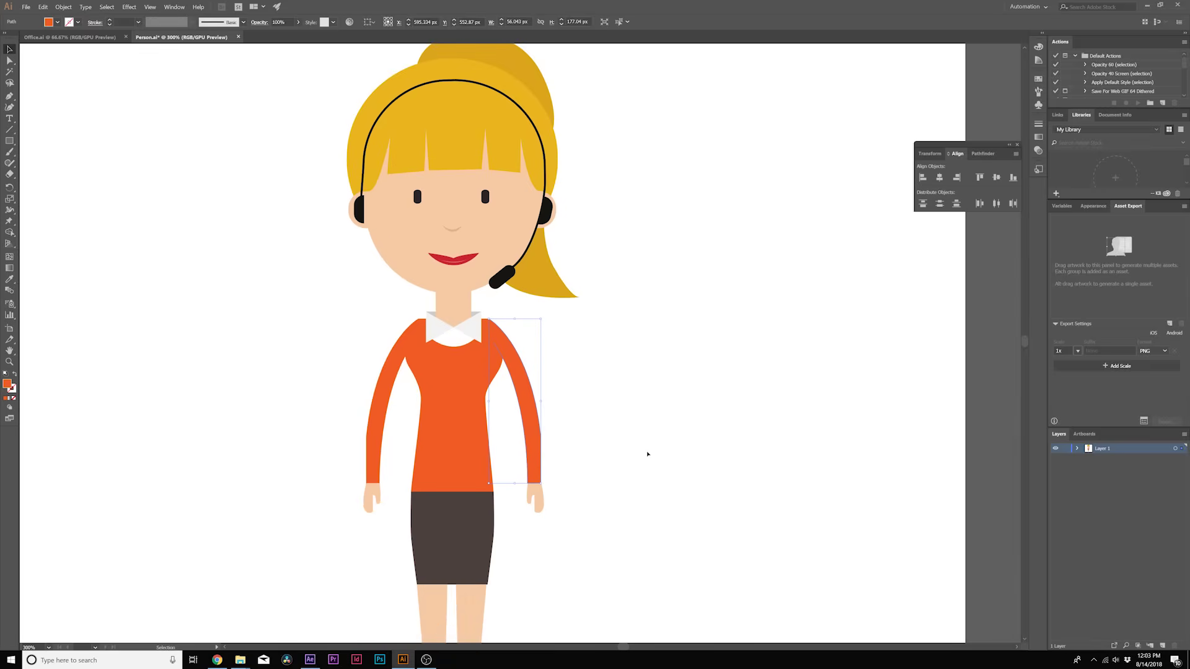
Create a new layer and name it Right Arm
click(1087, 474)
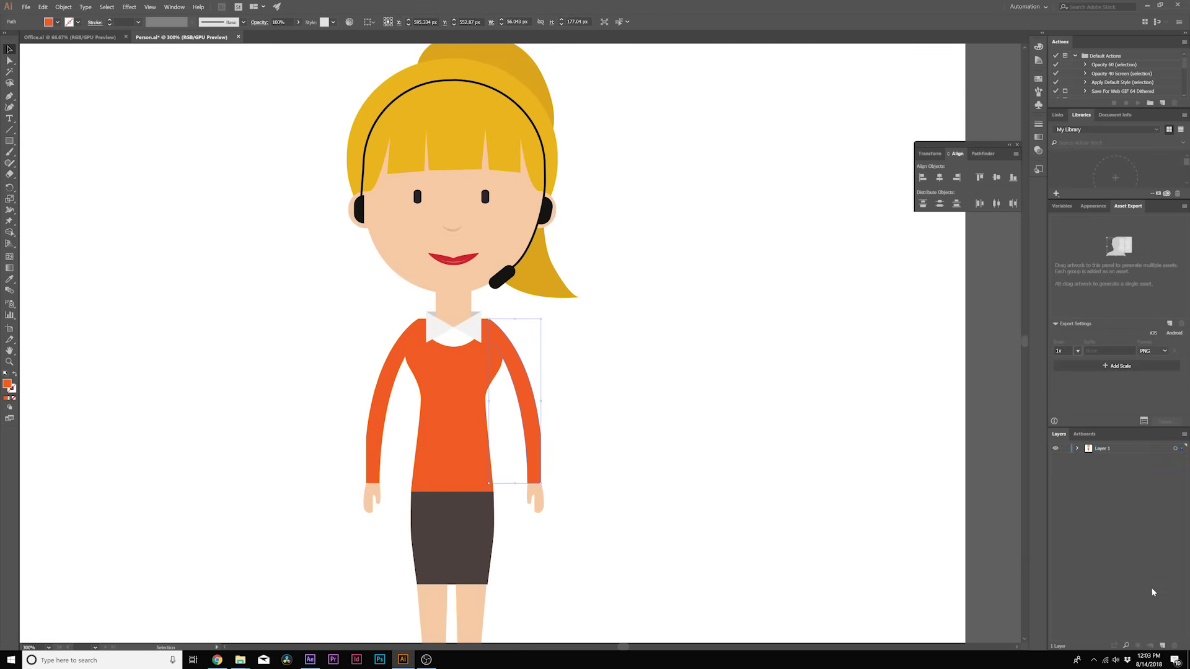
click(1162, 646)
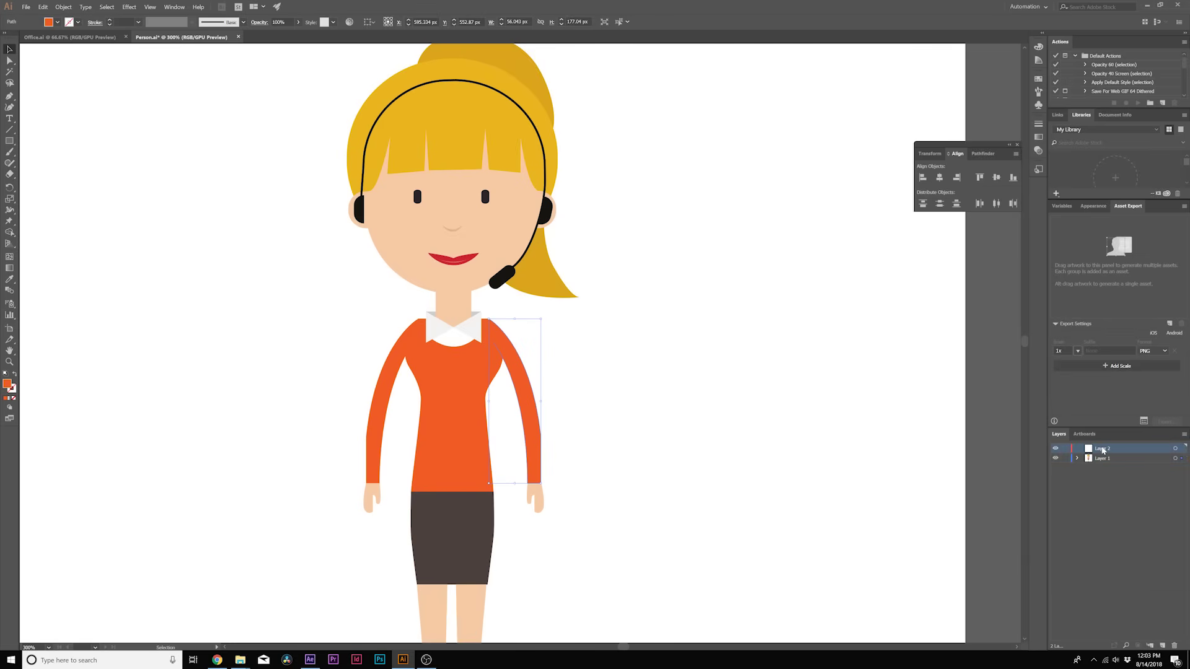
double_click(1103, 449)
text(R)
text(igth Arm)
key(Return)
Move the right sleeve and hand paths from Layer 1 into Right Arm and verify
key(a)
drag(666, 379, 518, 520)
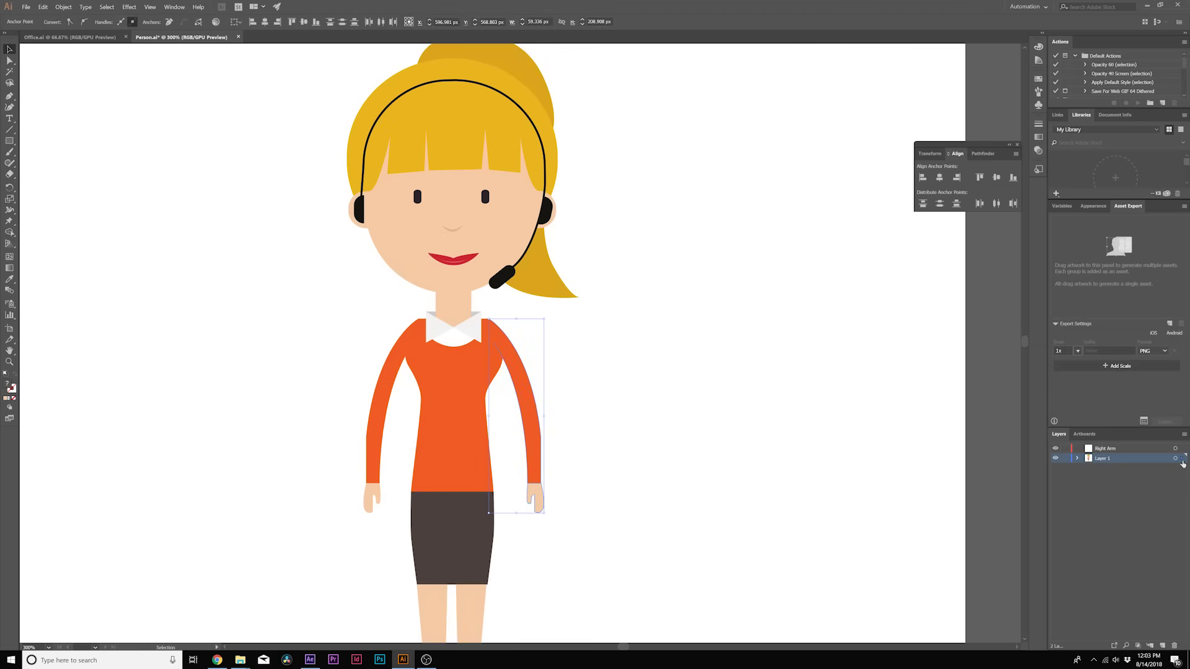
click(1078, 459)
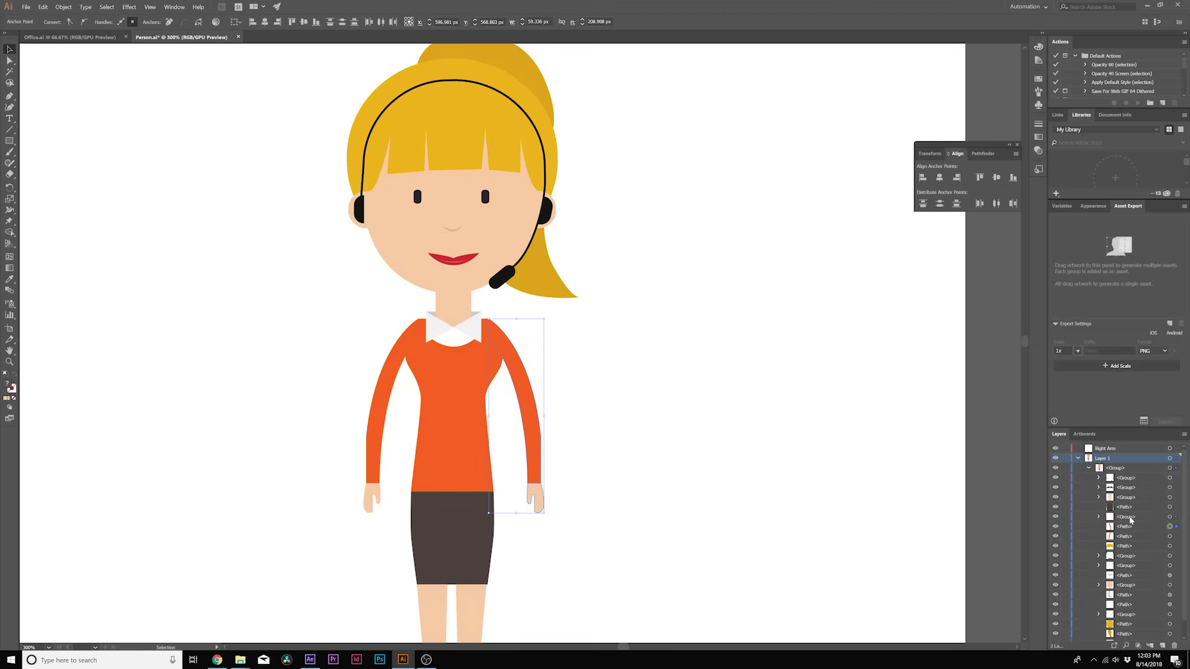
click(1125, 517)
shift+click(1125, 527)
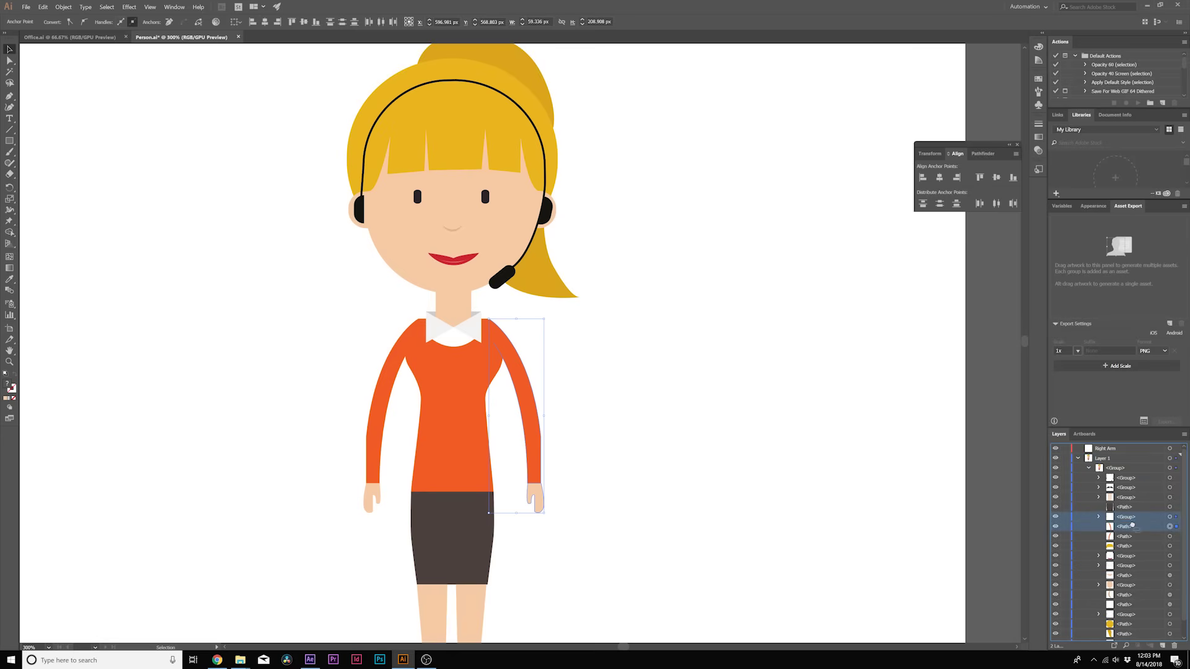
drag(1131, 526, 1109, 450)
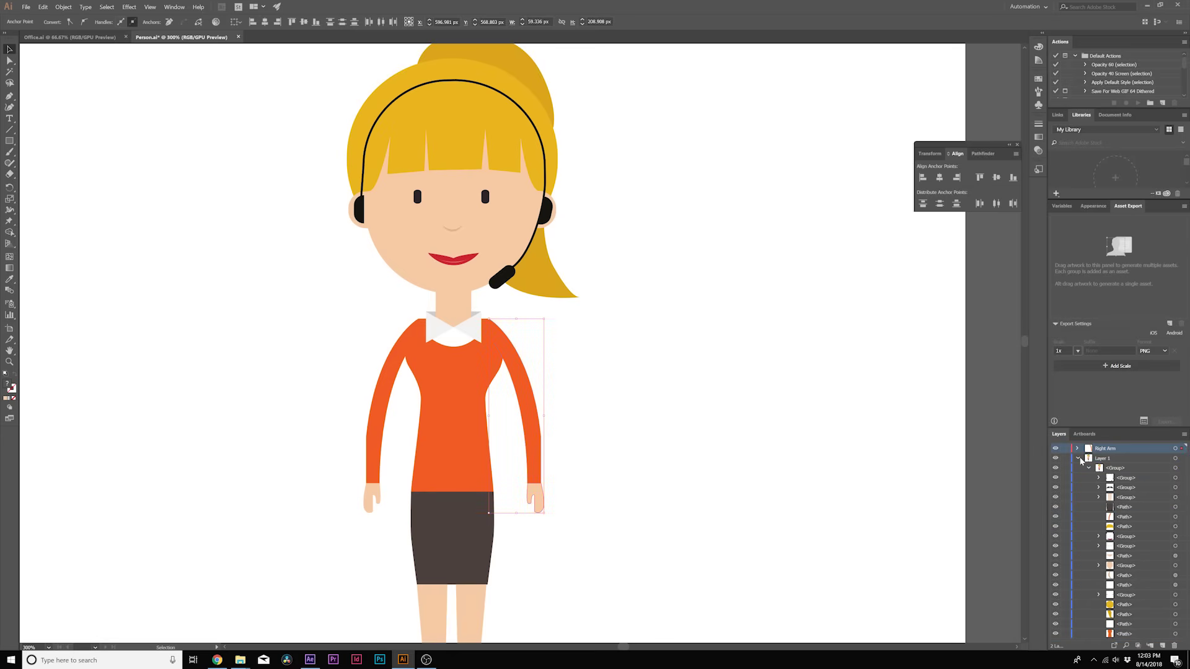
click(1079, 458)
click(1056, 449)
click(1056, 449)
click(1056, 449)
click(1056, 449)
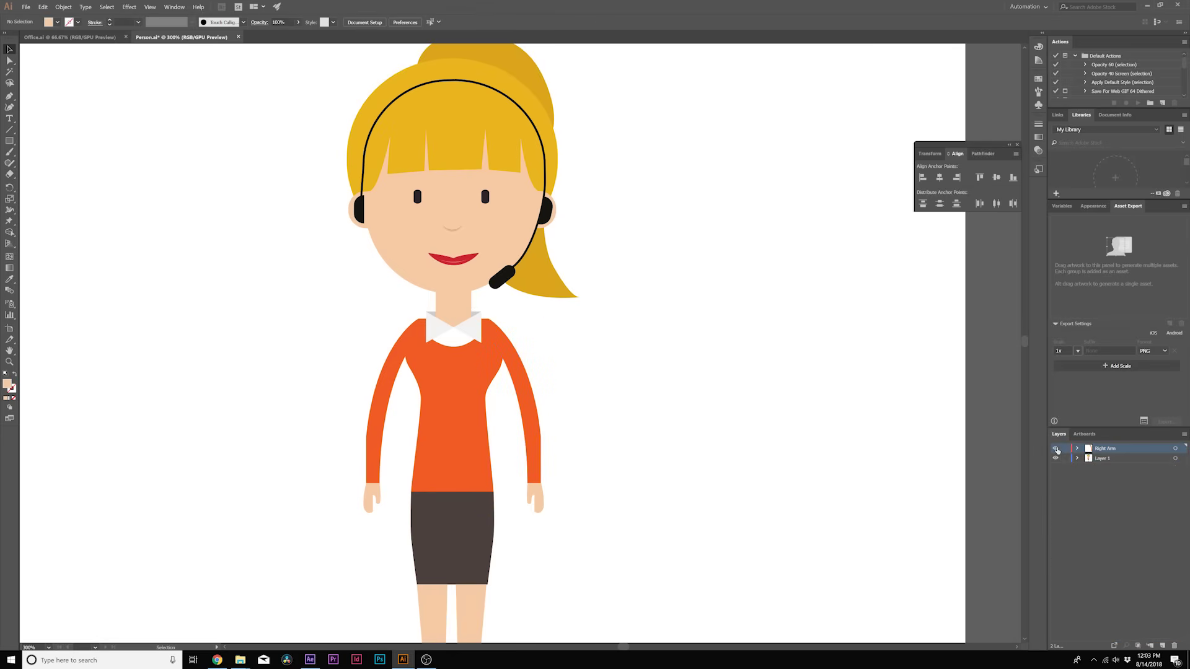
click(1077, 449)
Create a Left Arm layer, move the left arm paths into it, and check visibility
click(1163, 645)
double_click(1102, 449)
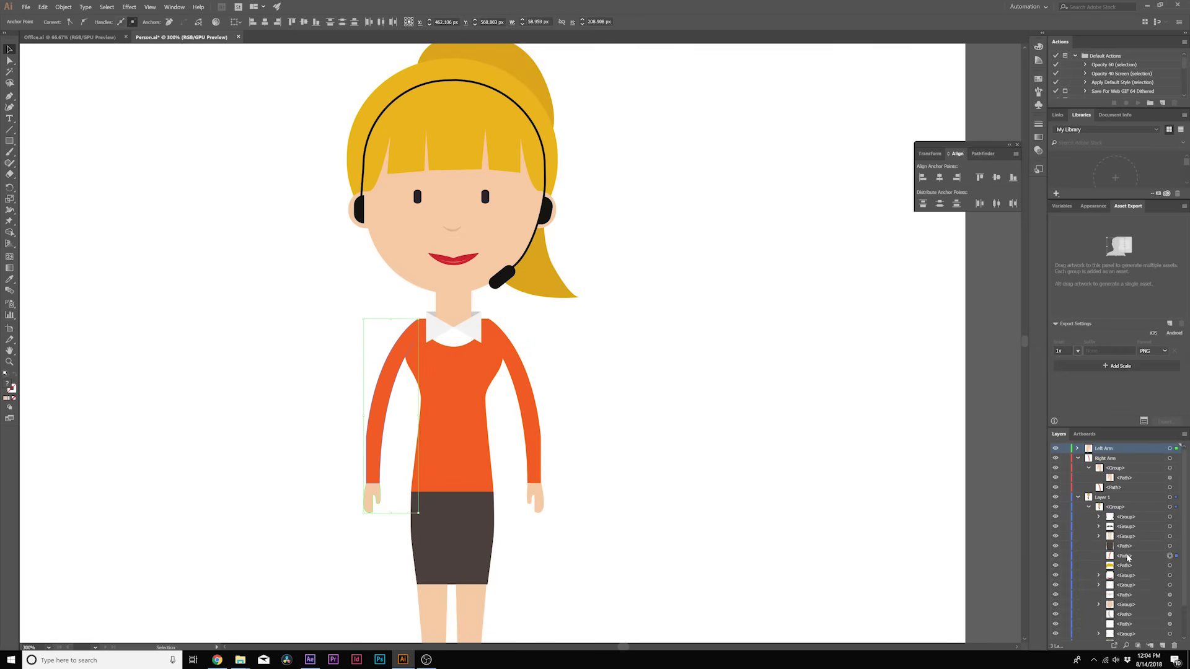
click(1125, 557)
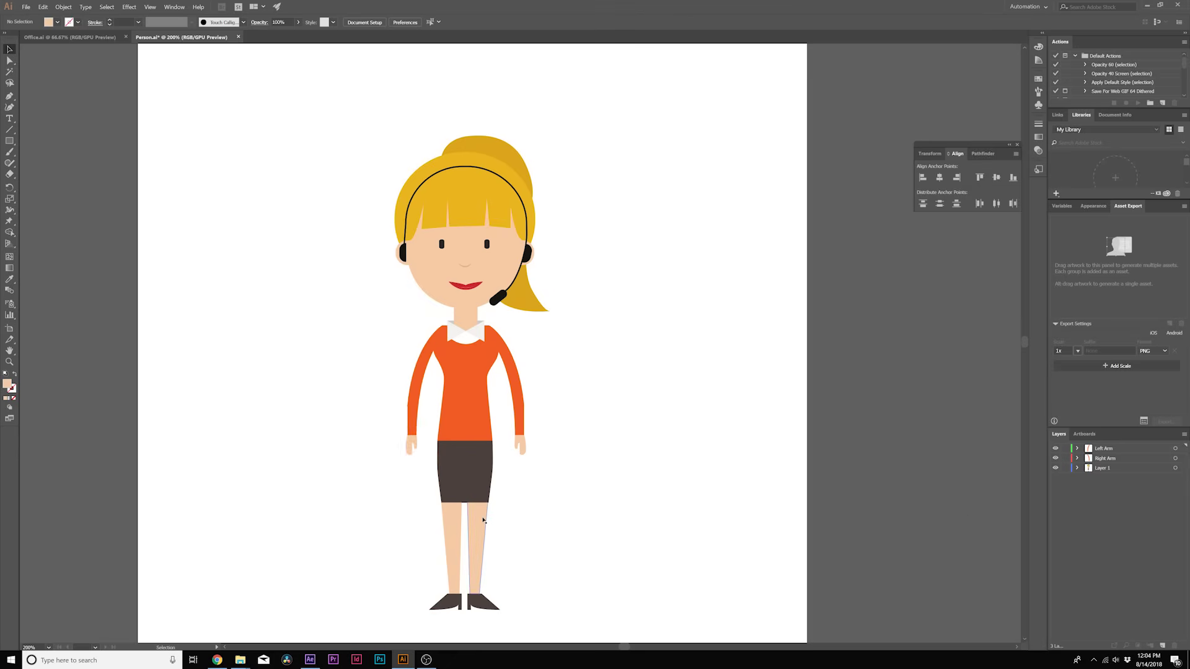
click(1055, 449)
click(1055, 449)
click(1055, 458)
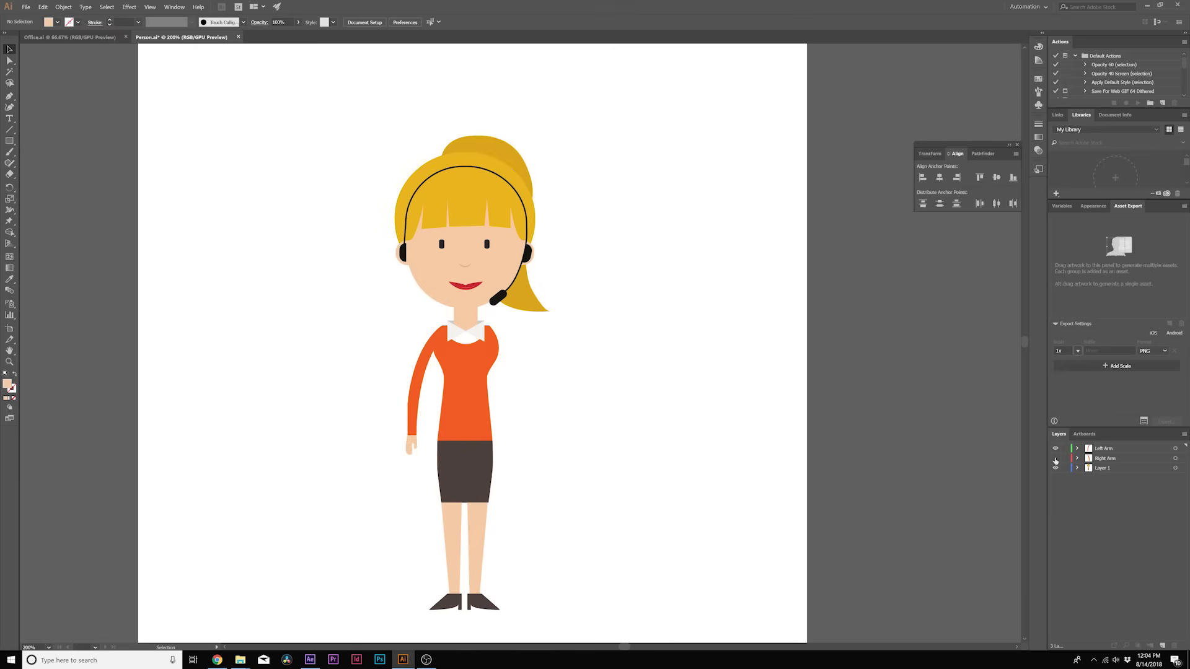
click(1055, 458)
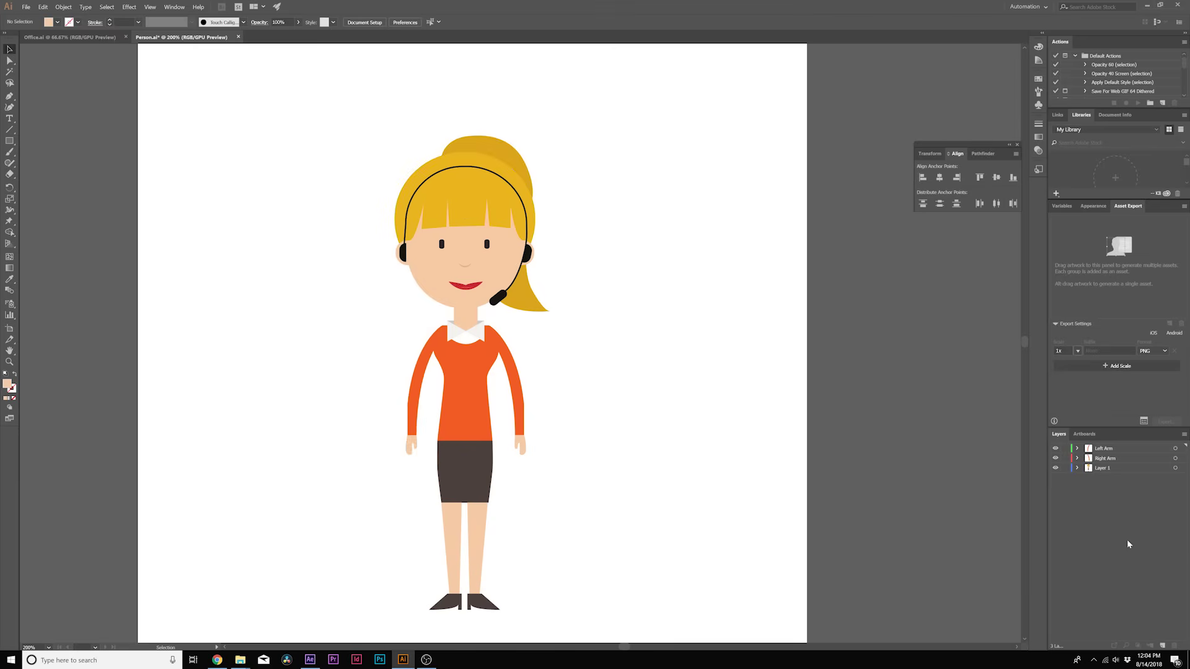
Import Person.ai from the Assets folder as a composition with its layers
click(310, 659)
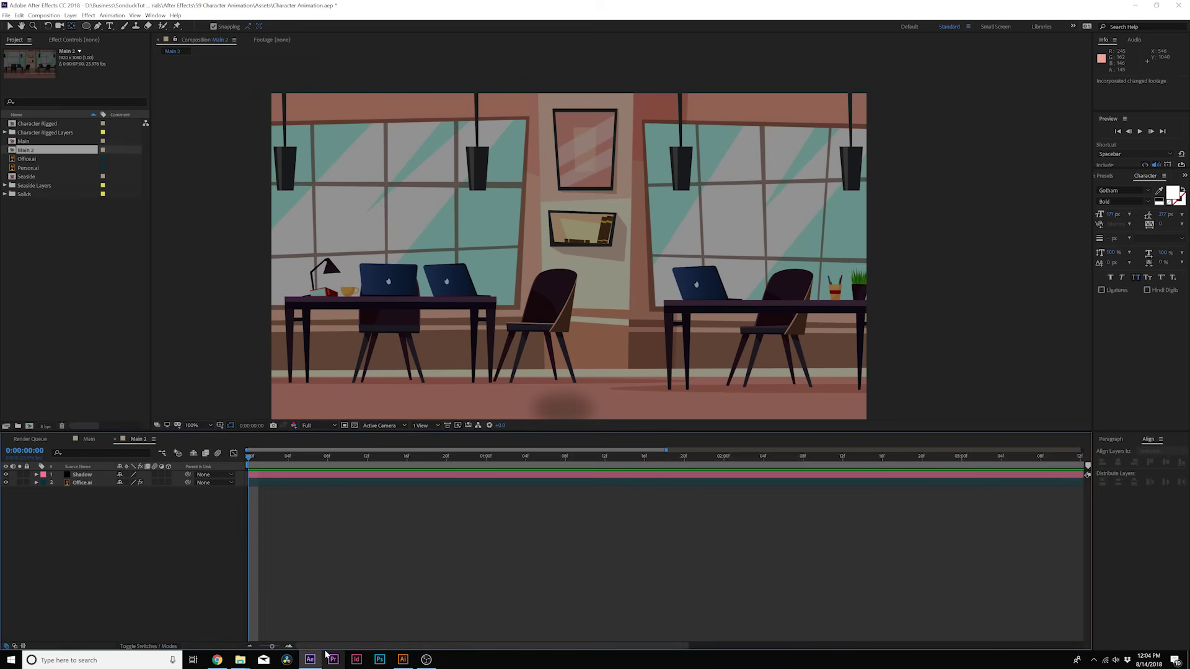
mouse_move(240, 659)
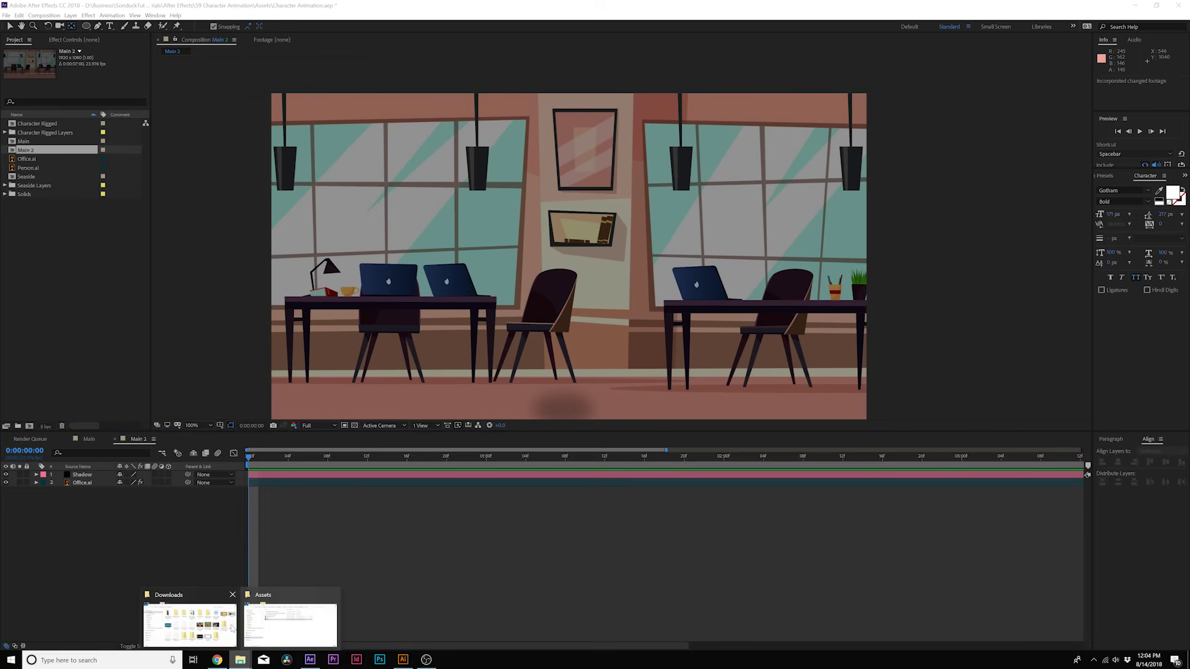
click(290, 625)
drag(631, 329, 69, 307)
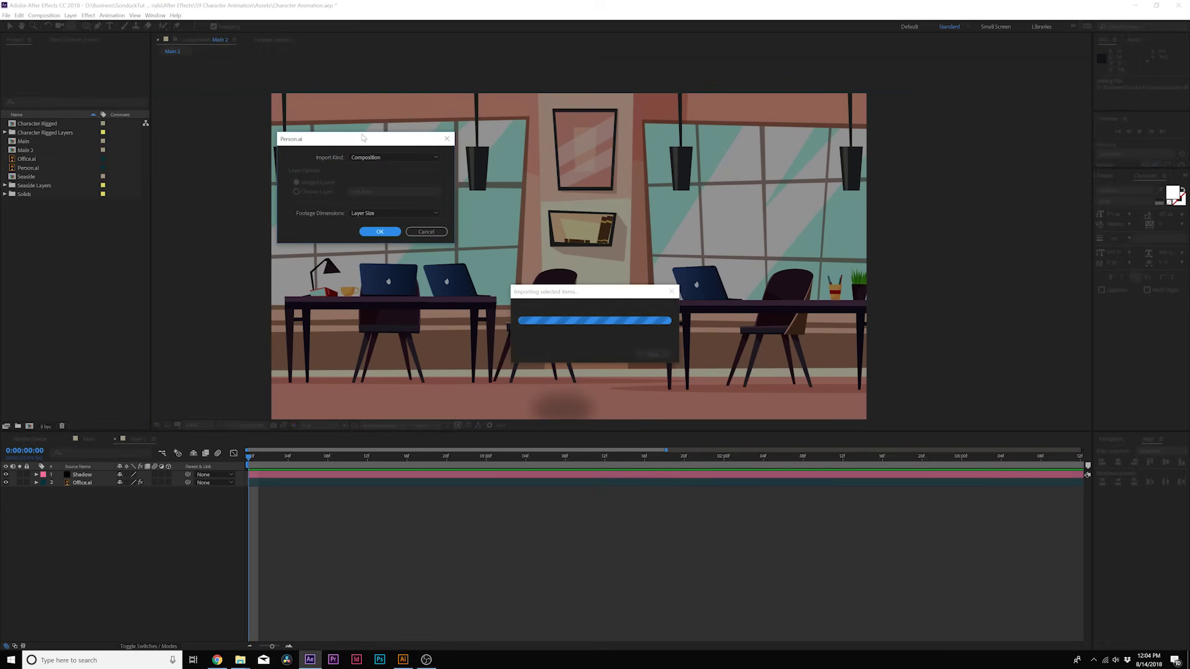
click(466, 175)
click(451, 195)
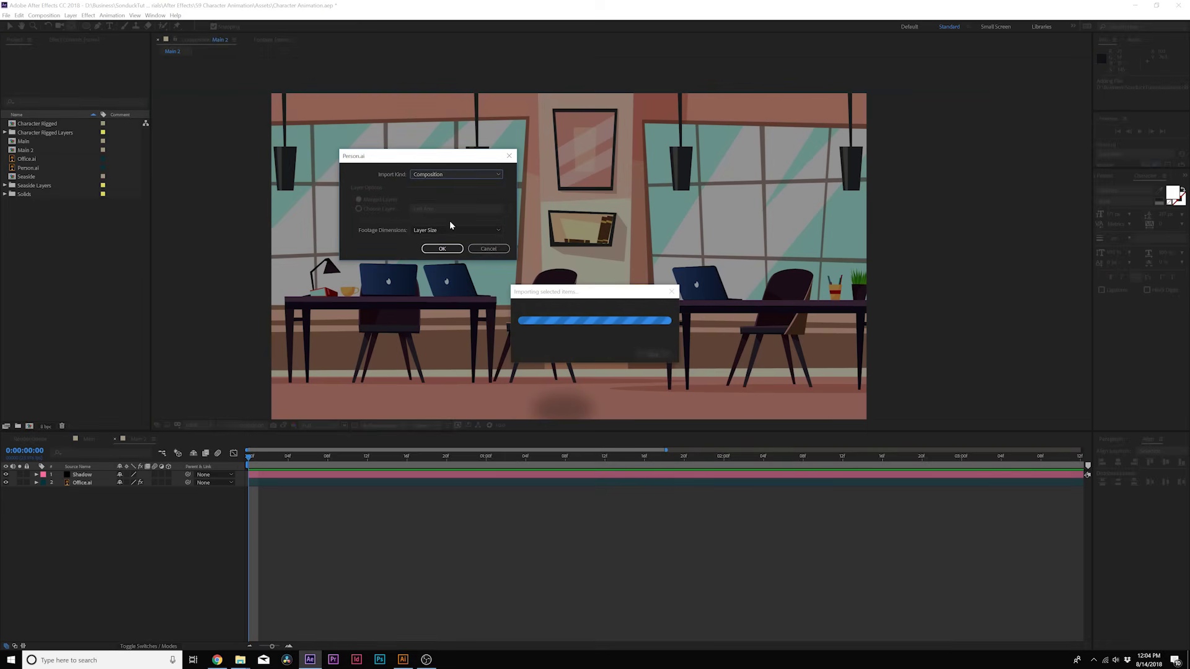
click(442, 249)
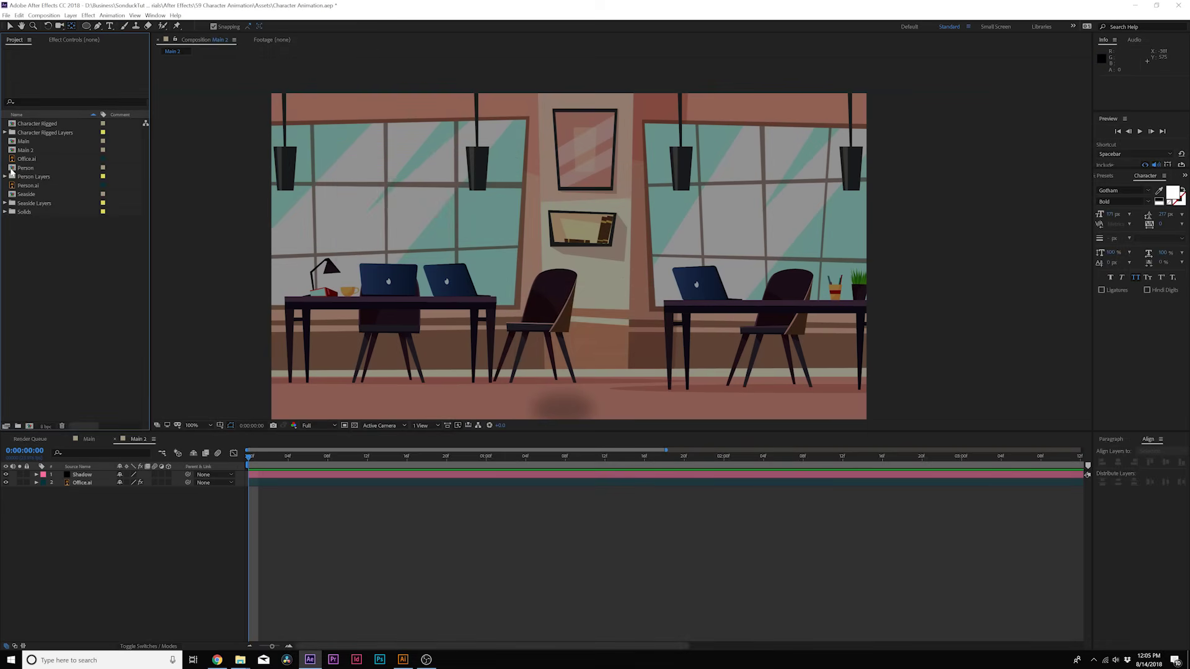
Copy the three layers from the Person comp and paste them into Main 2
double_click(11, 168)
drag(91, 520, 61, 476)
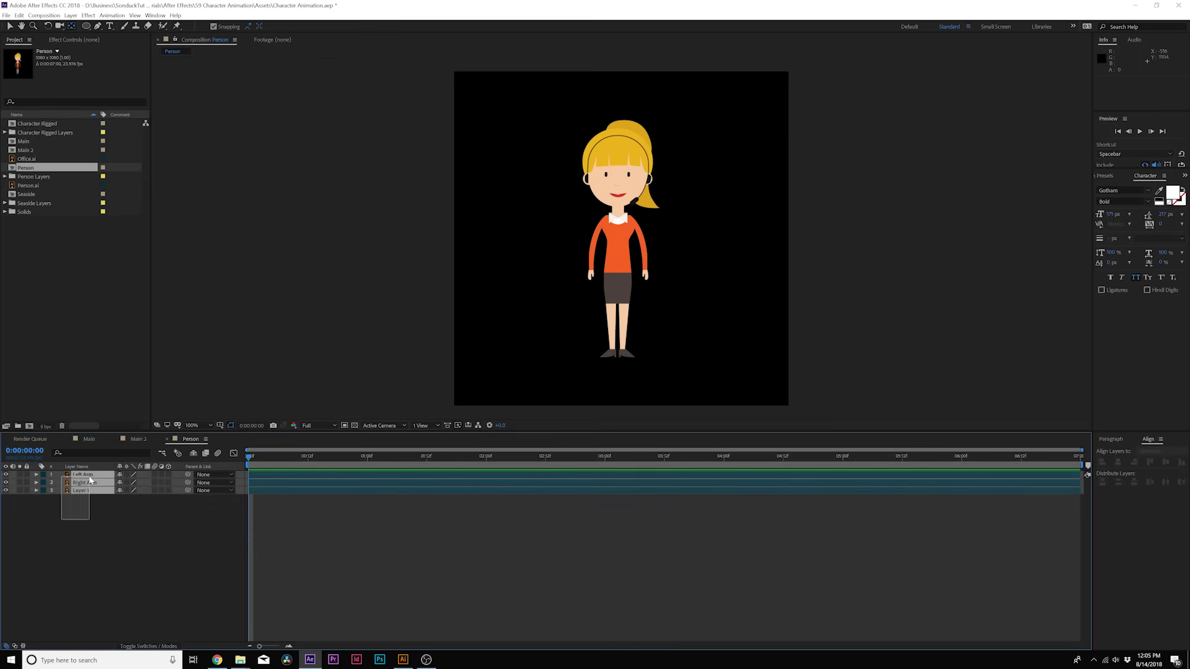
key(ctrl+c)
click(139, 440)
key(ctrl+v)
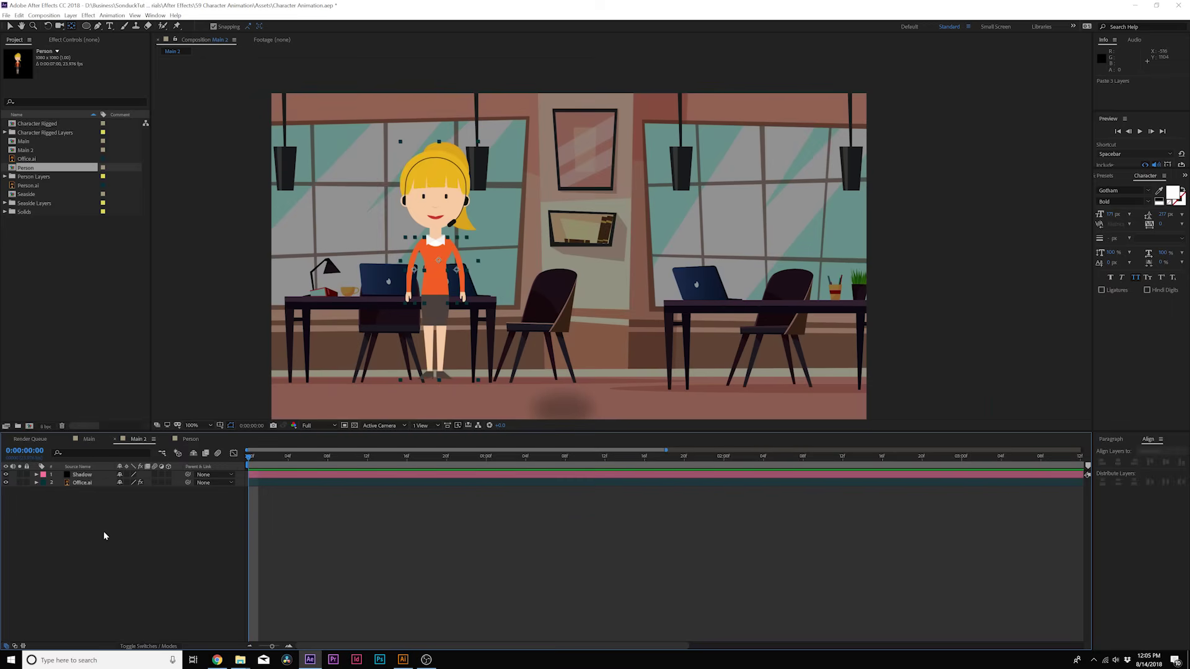
scroll(595, 260, up, 2)
scroll(595, 260, down, 2)
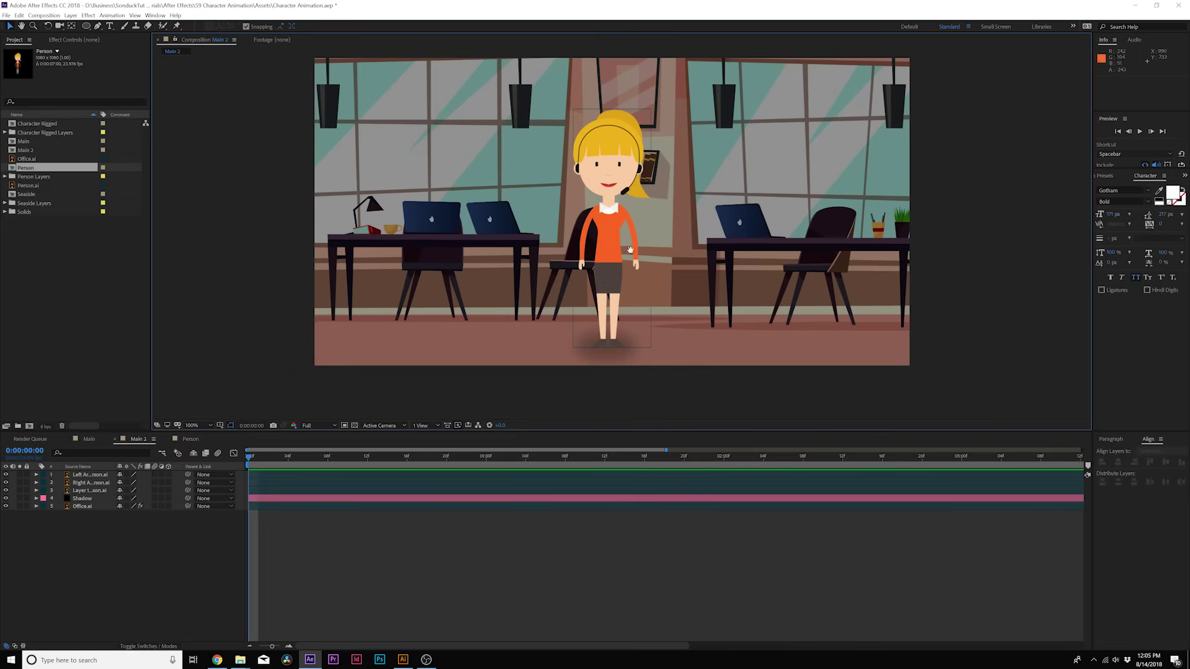
drag(635, 300, 613, 284)
Test-rotate the Left Arm layer via its Rotation property, then undo
key(v)
click(87, 475)
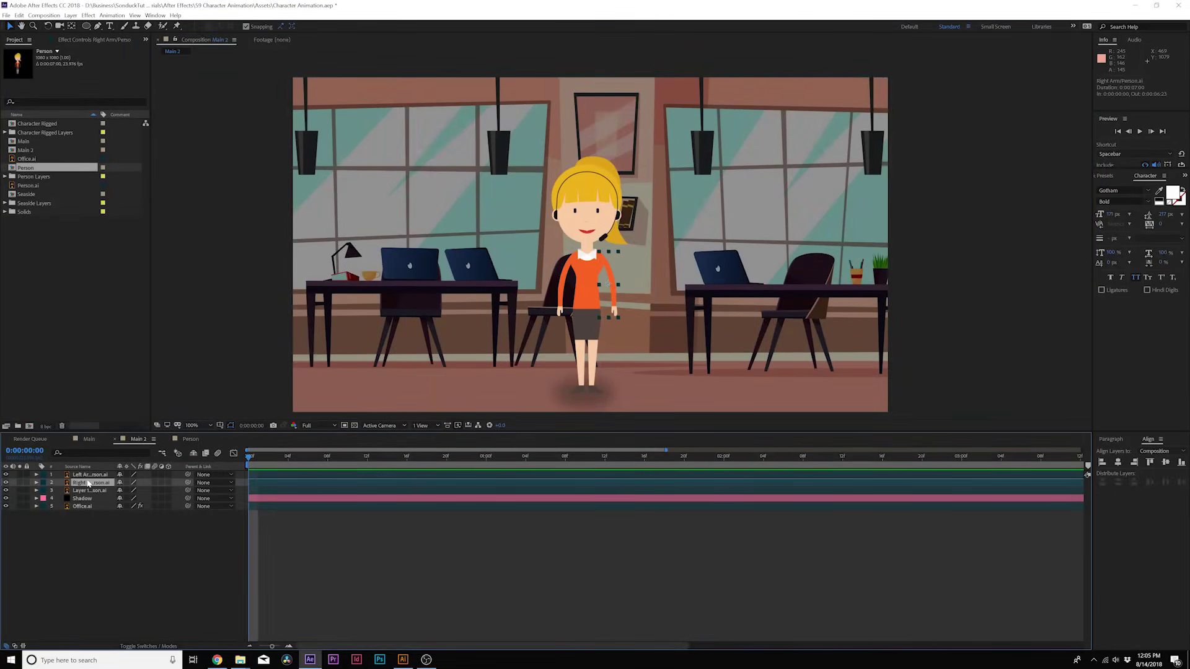
key(period)
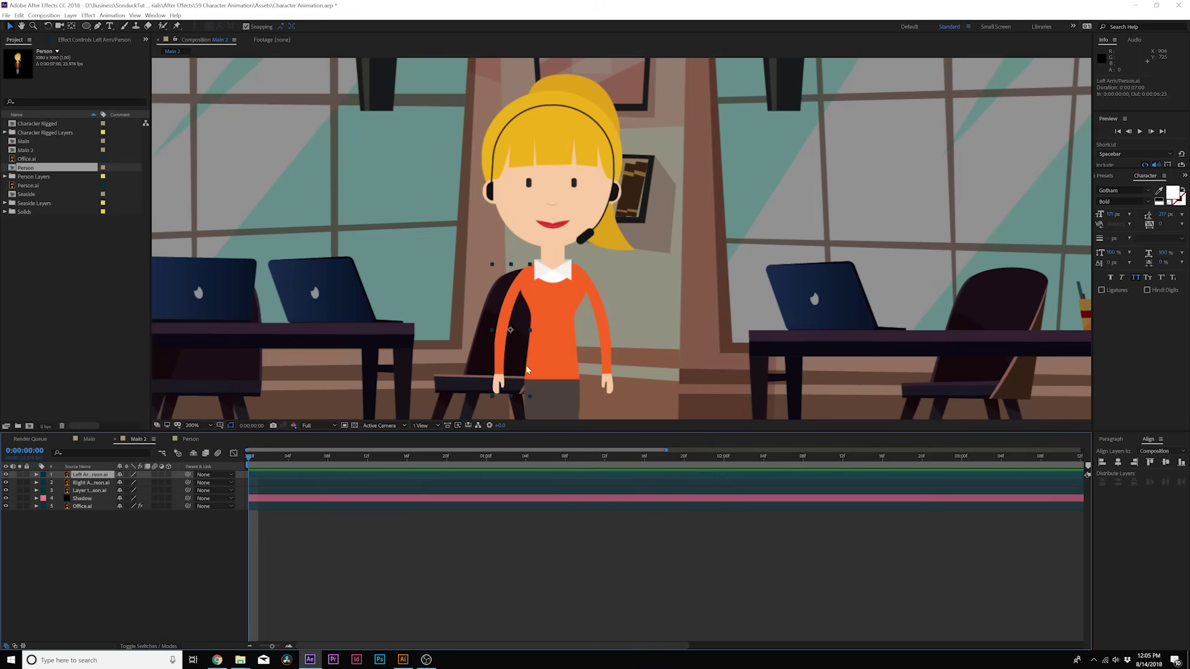
key(r)
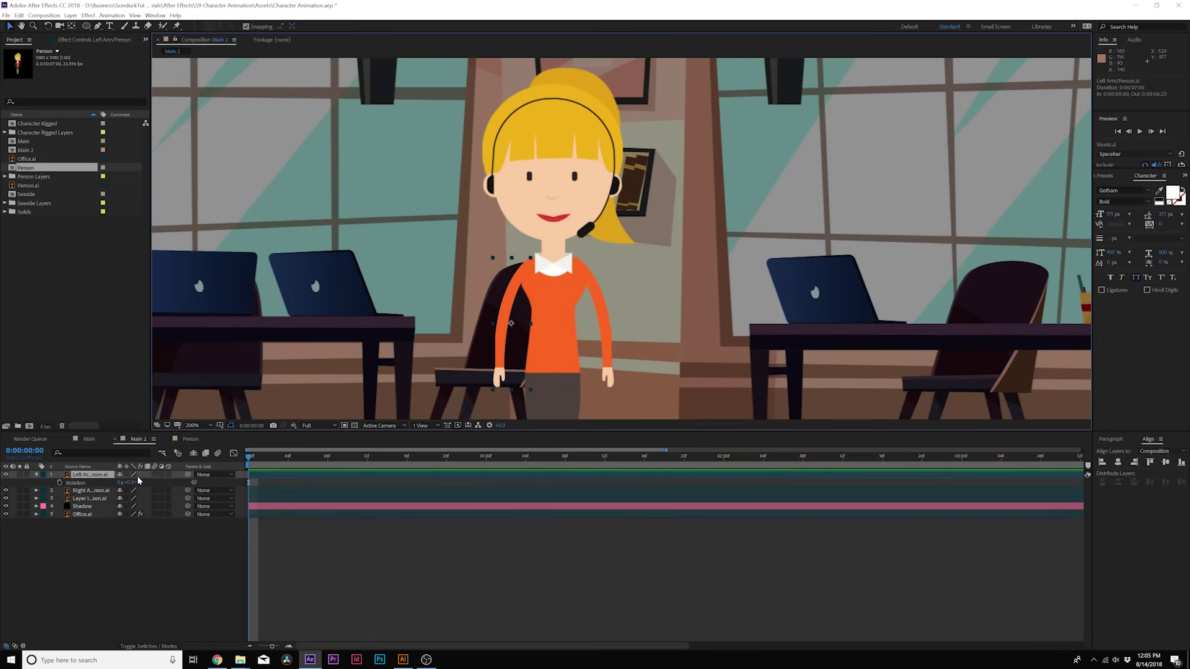
drag(132, 482, 127, 480)
key(ctrl+z)
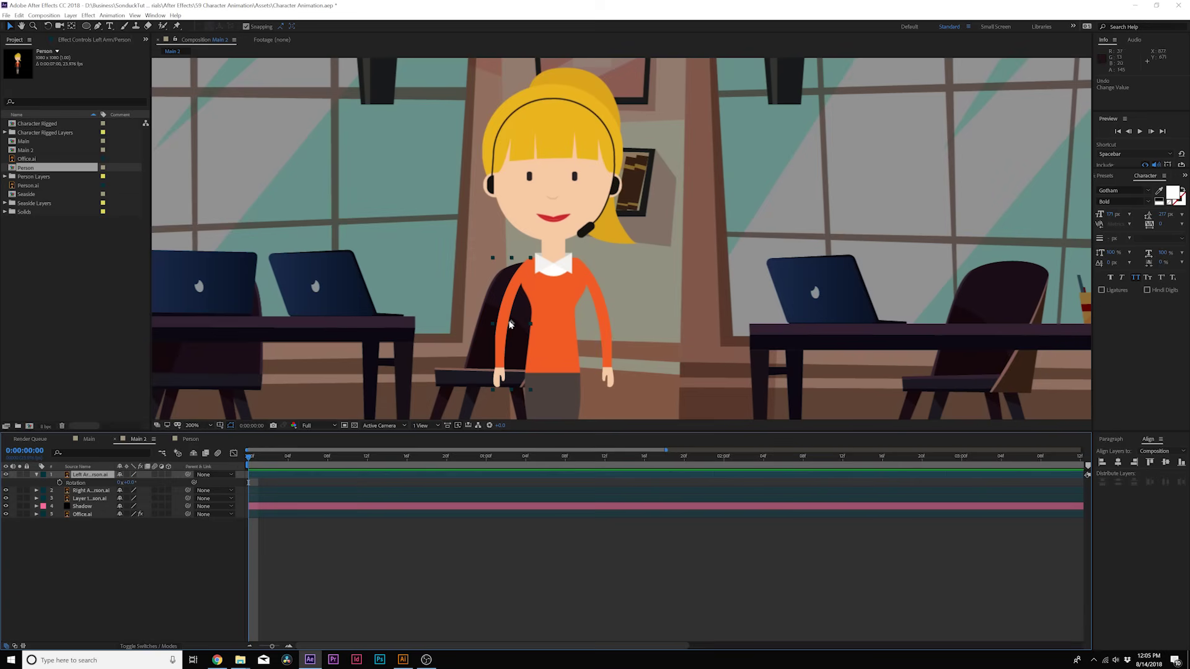
Create Shapes from Vector Layer on Left Arm and inspect its Group 1 and Group 2
click(36, 475)
right_click(79, 476)
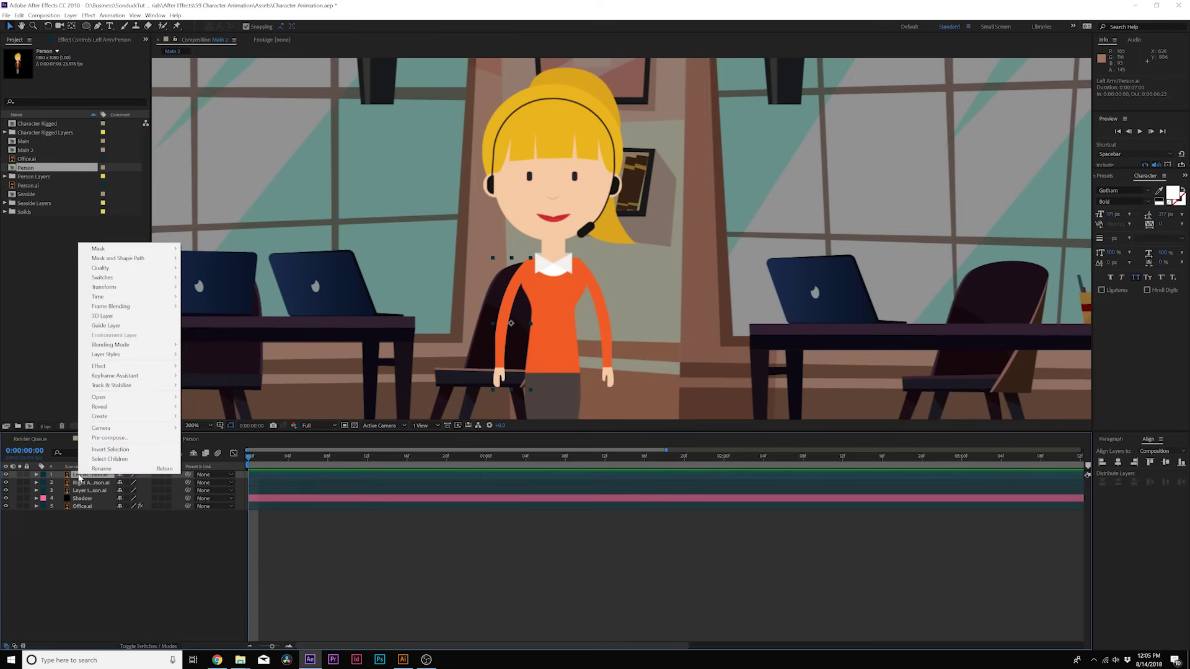
mouse_move(110, 420)
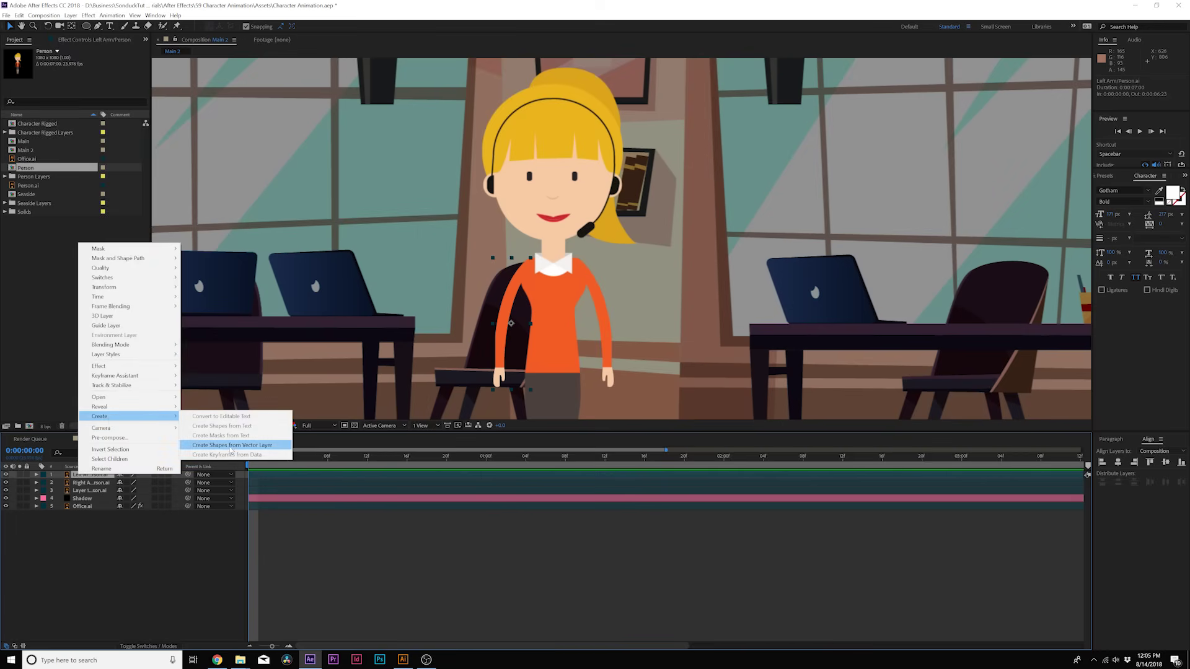
click(231, 446)
click(44, 483)
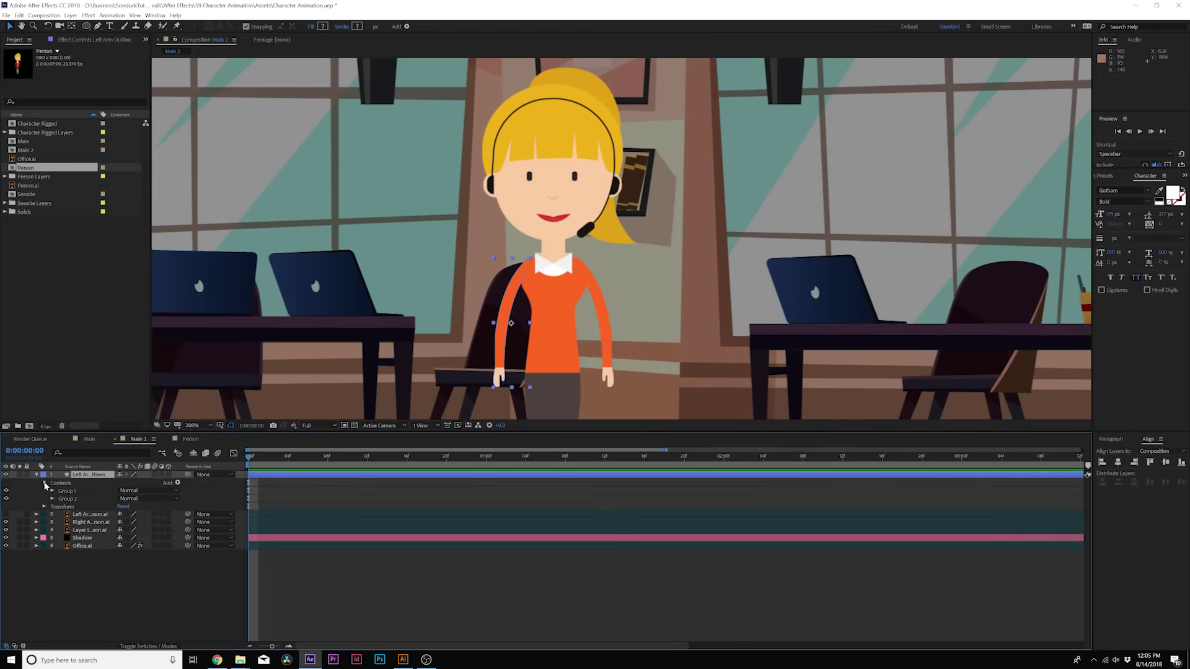
click(68, 492)
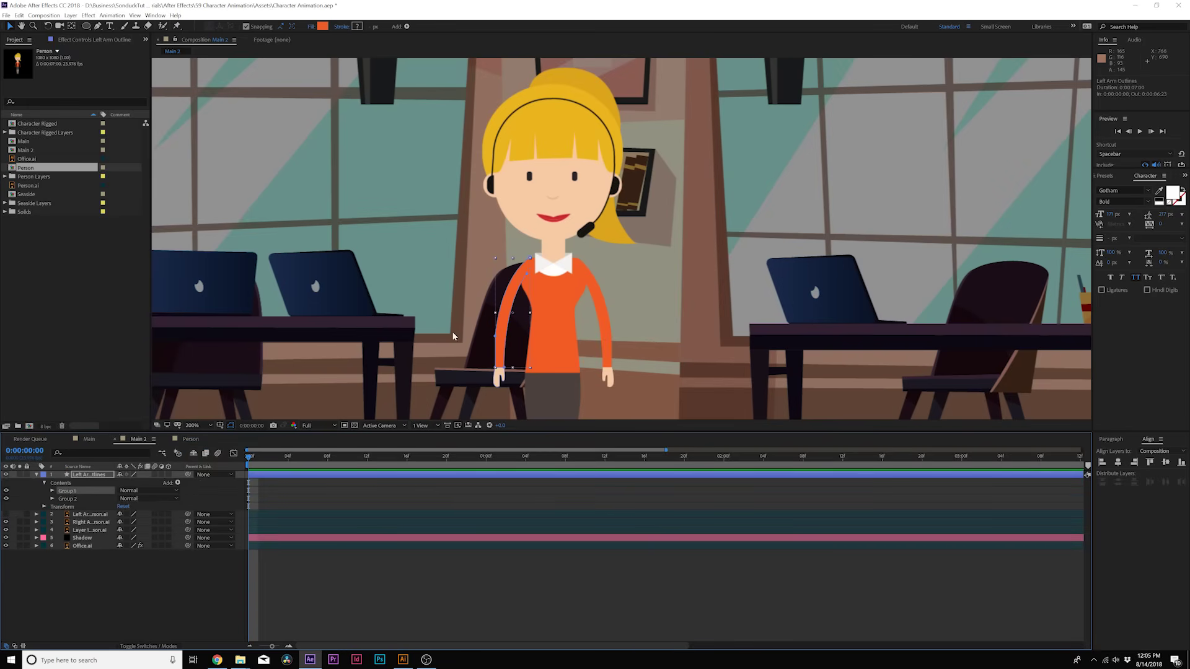
click(33, 505)
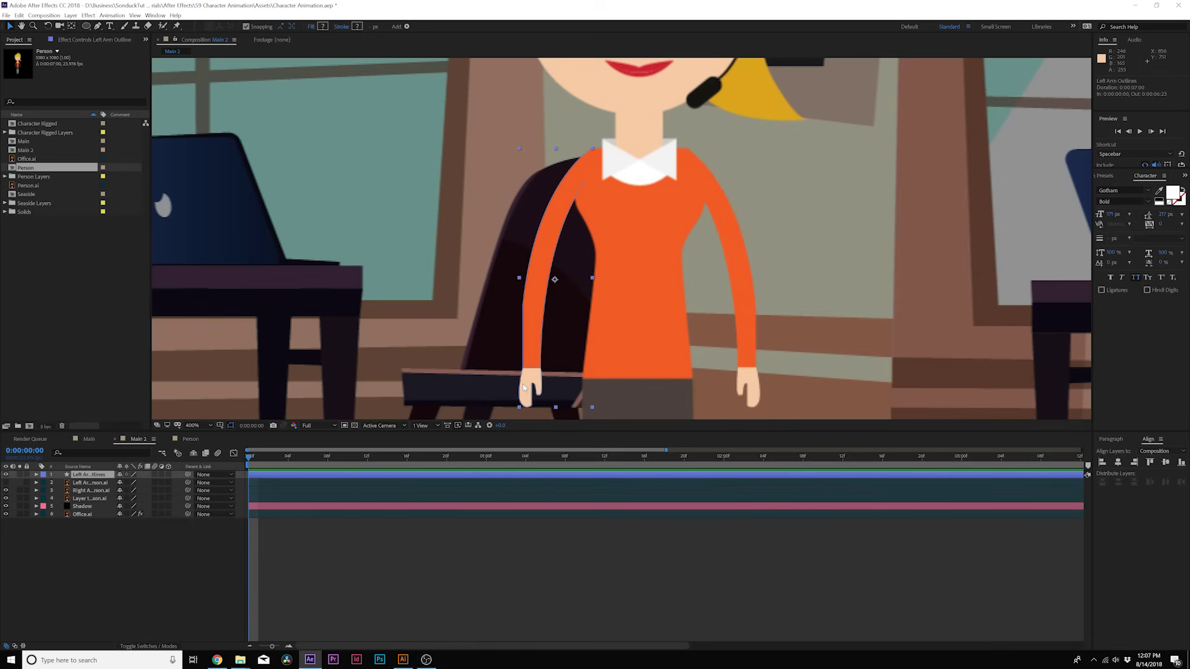
Drag the Left Arm Outlines anchor point up to the shoulder with the Pan Behind tool
key(r)
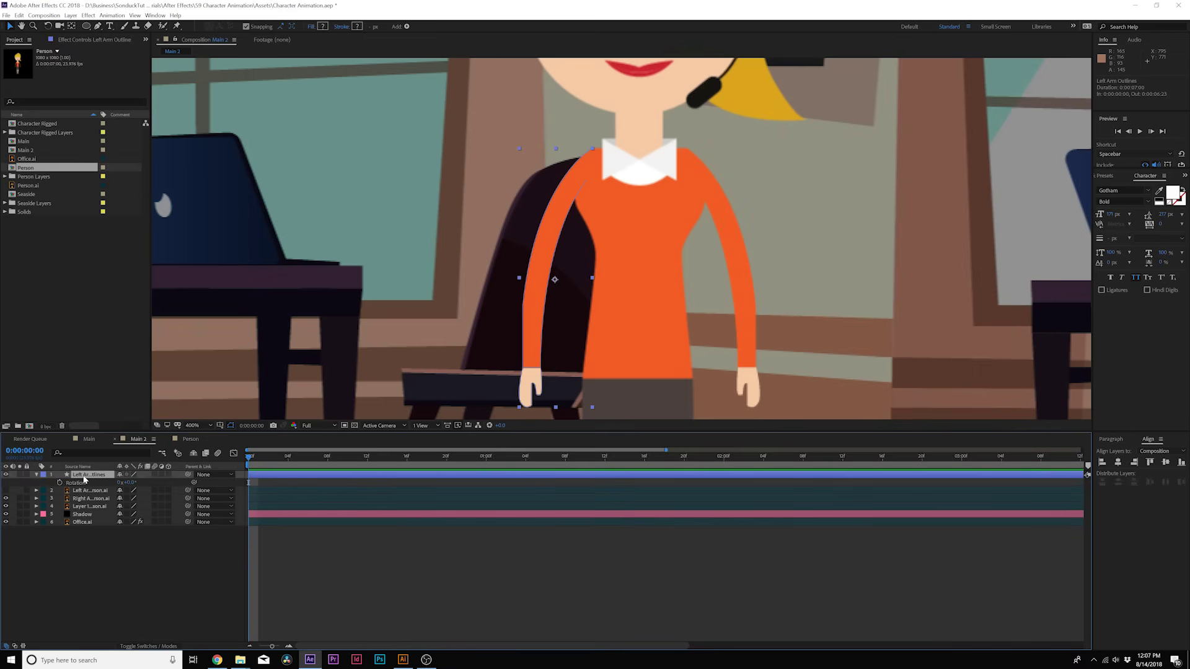
key(y)
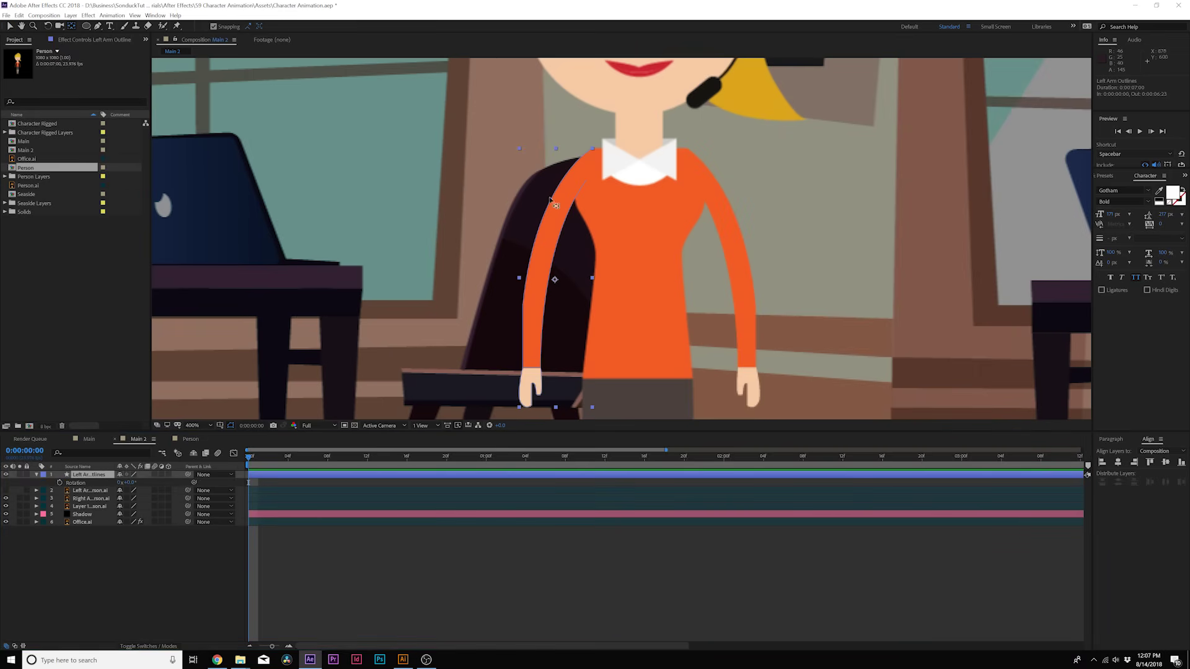
drag(558, 279, 578, 174)
scroll(580, 175, up, 4)
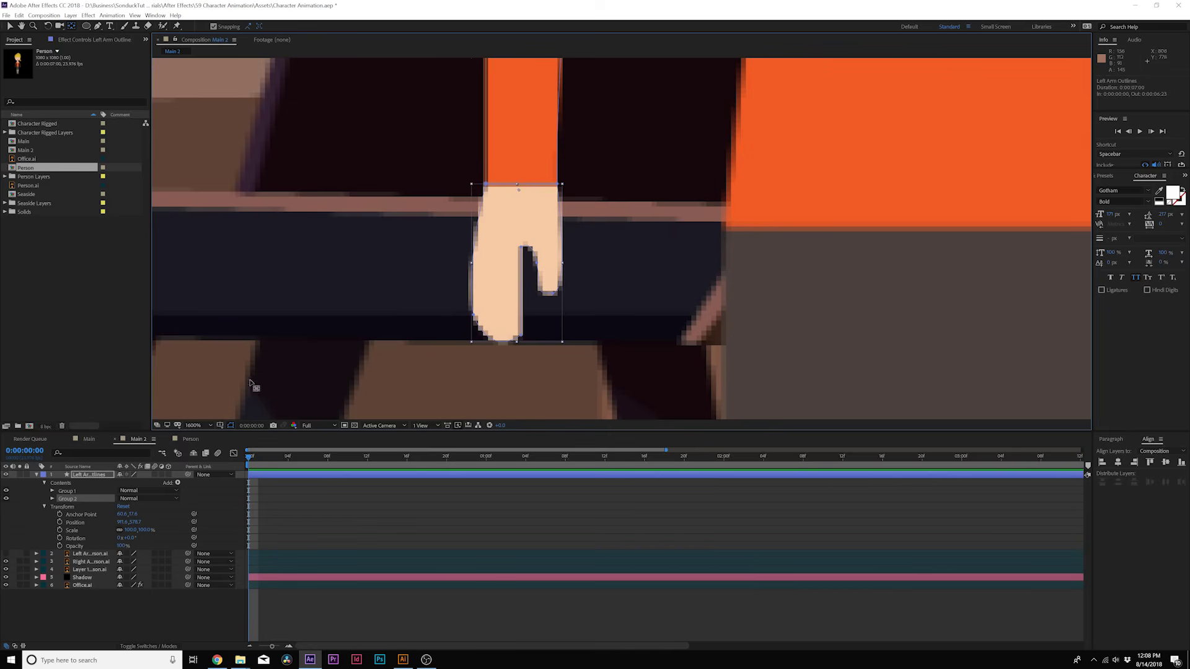
scroll(512, 256, down, 4)
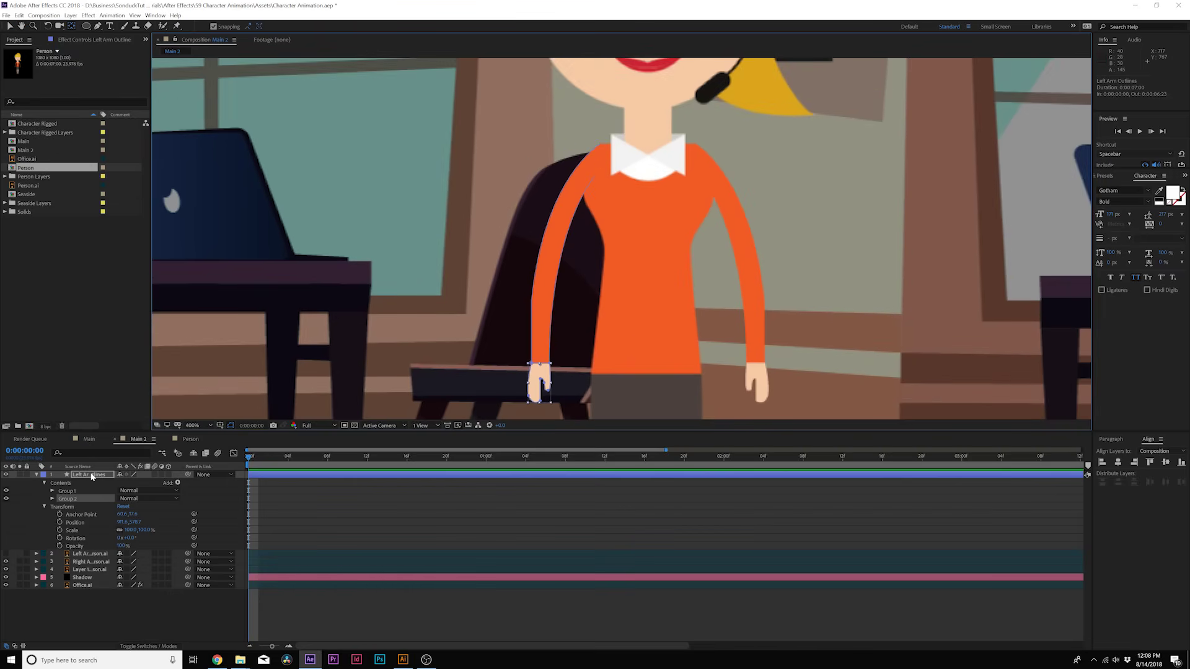
Keyframe the left arm's Rotation from 0° at 0s to 54° at 1s, then preview the swing
click(91, 474)
key(r)
click(60, 483)
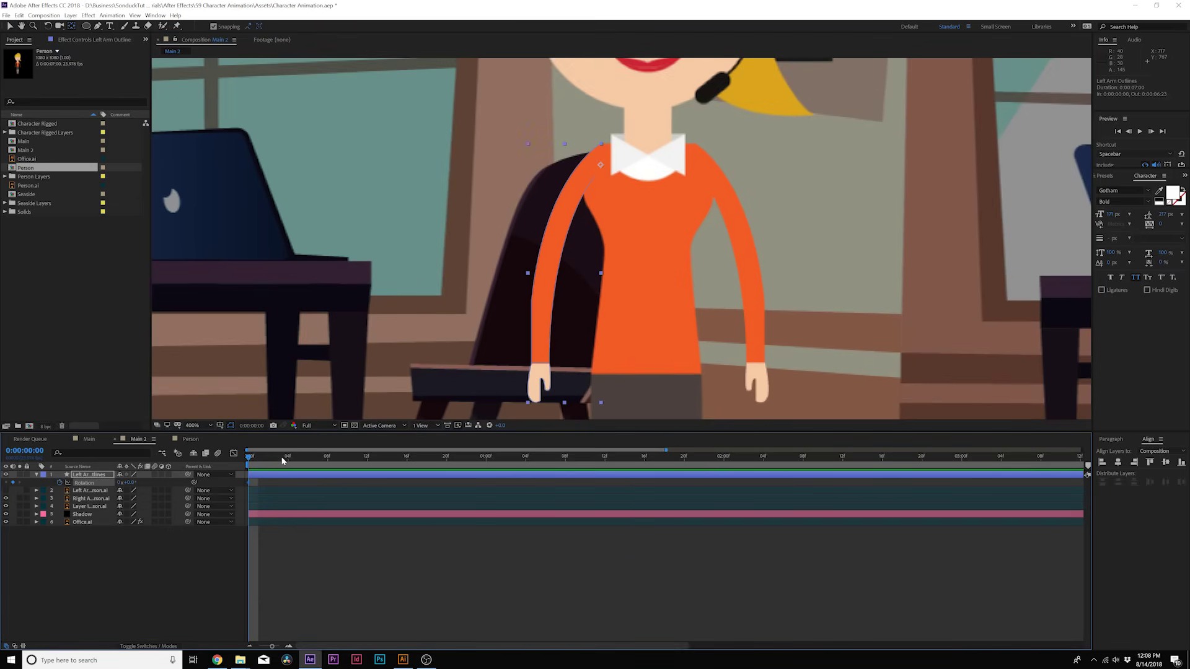
drag(282, 459, 486, 459)
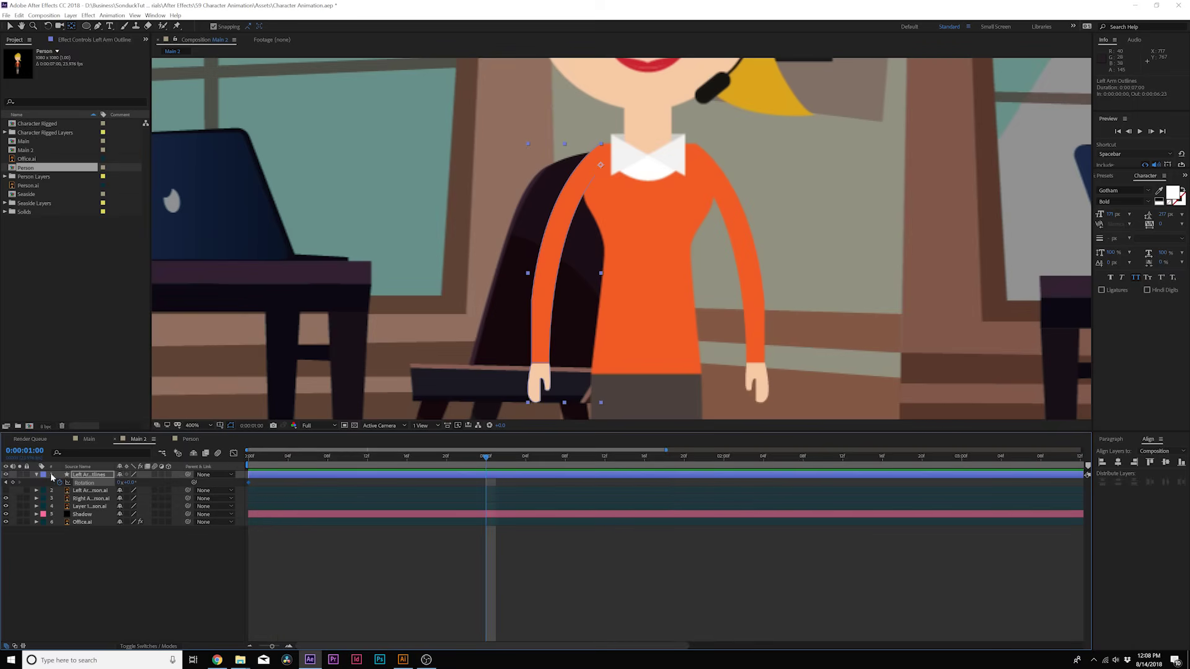
drag(127, 482, 158, 481)
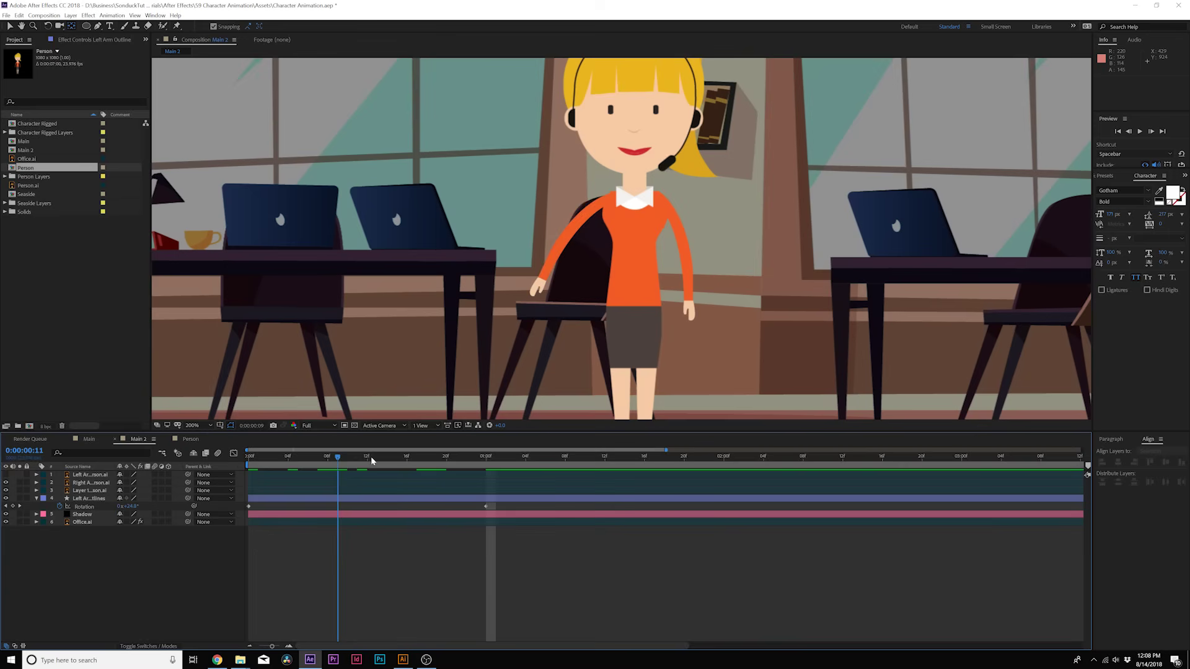
click(486, 459)
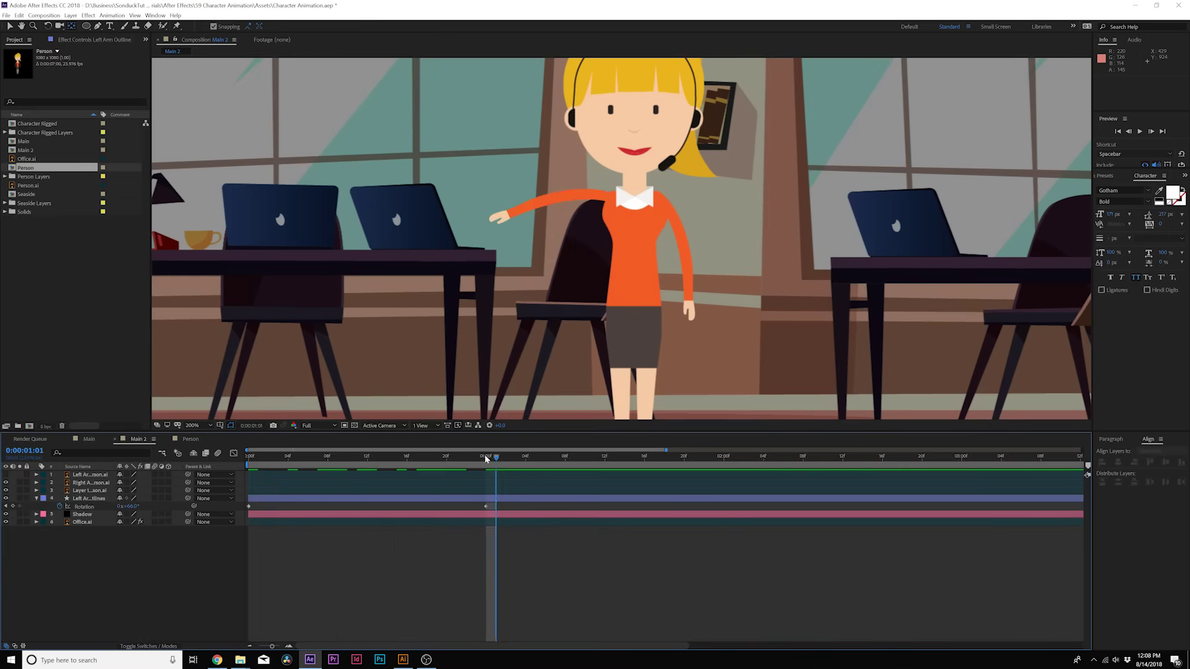
drag(486, 458, 248, 460)
Add a Rotation keyframe to the hand's Group 2 Transform on the left arm layer
click(81, 499)
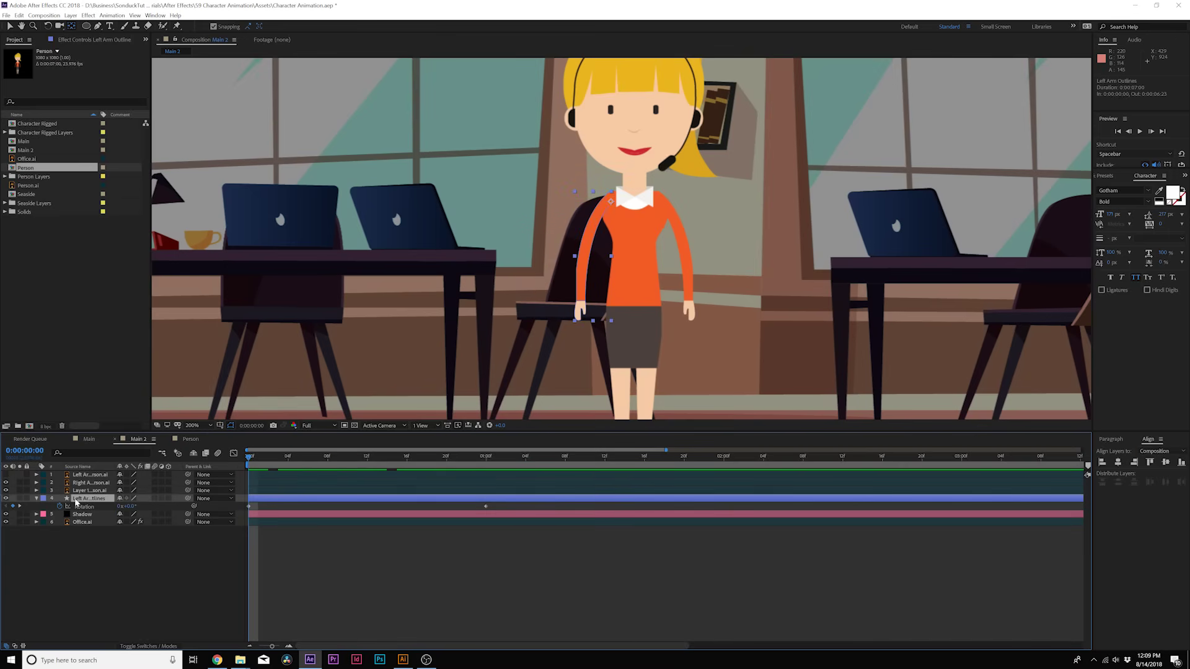
click(36, 499)
click(37, 499)
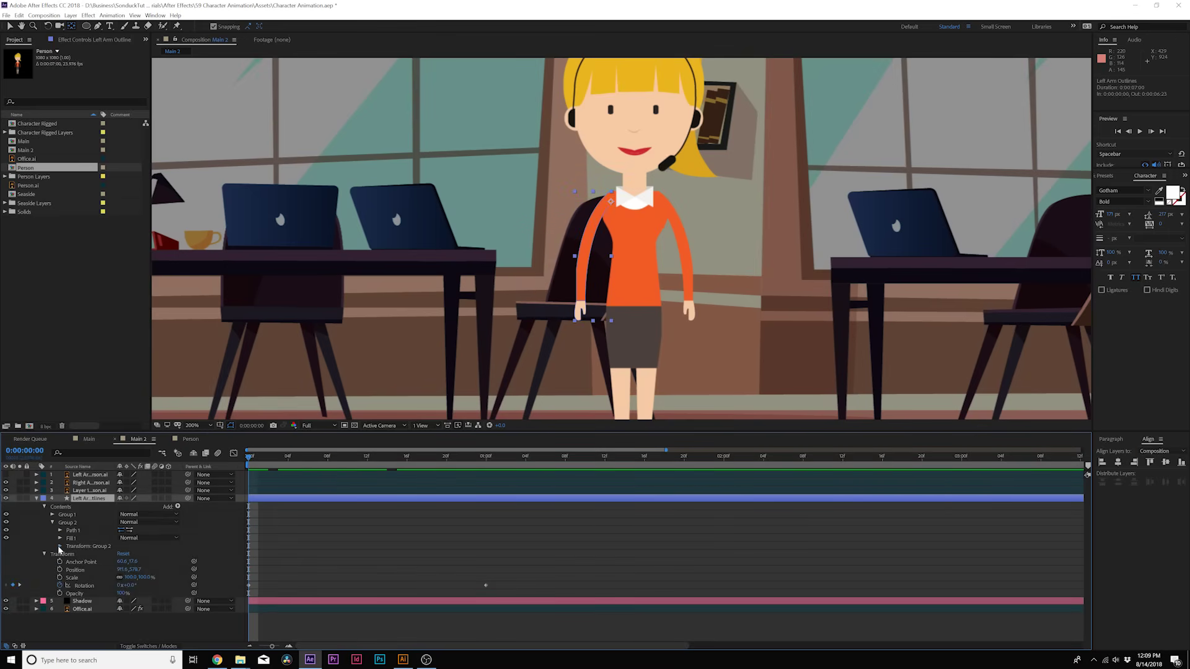
click(59, 546)
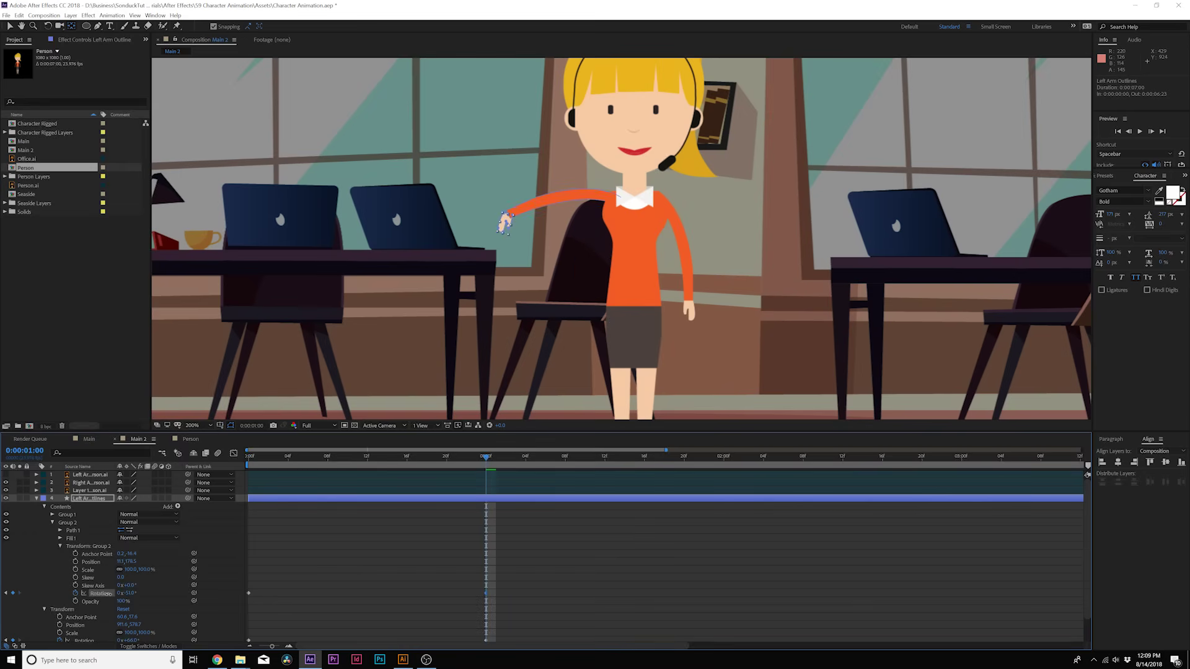
click(300, 563)
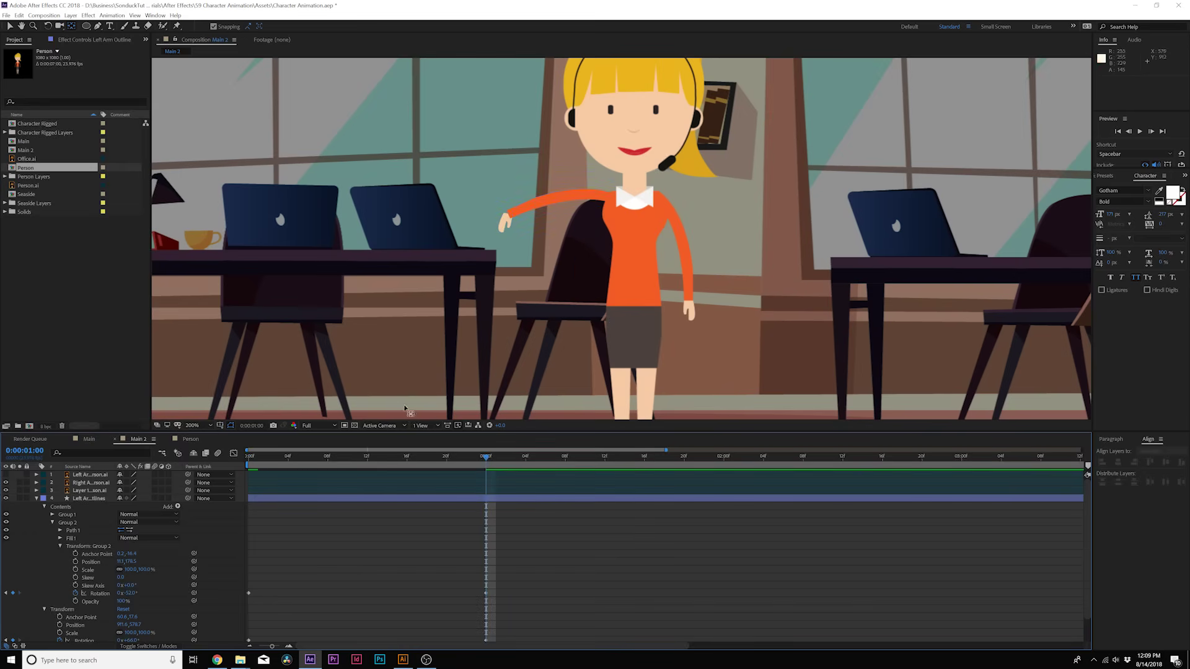
click(84, 546)
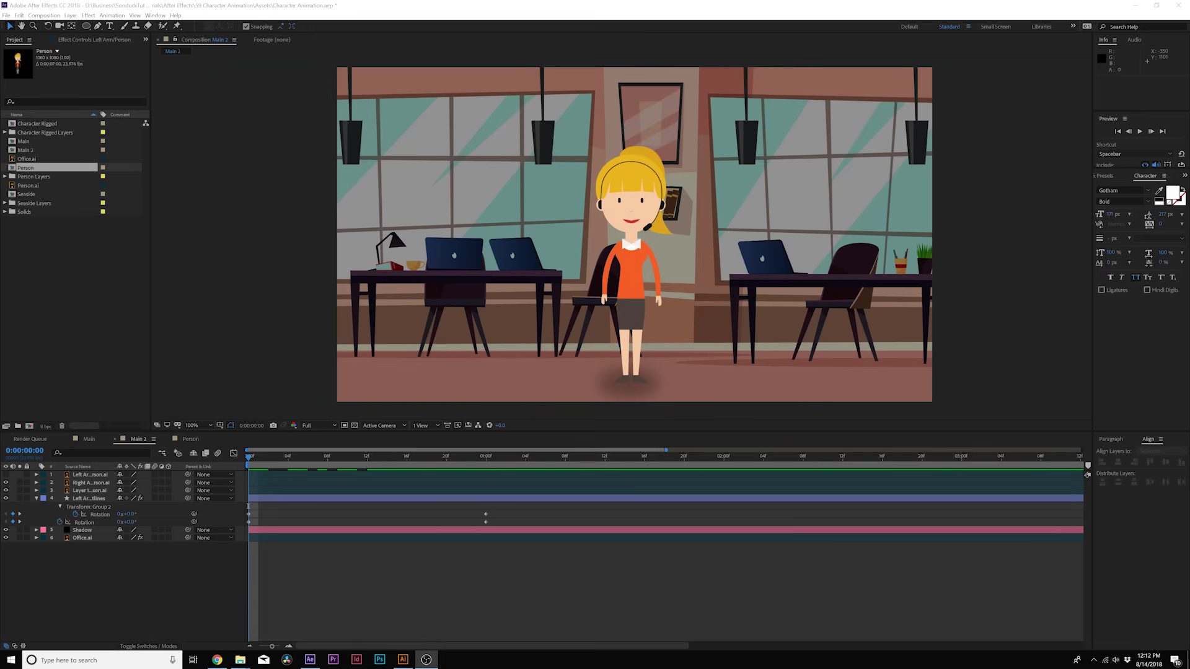